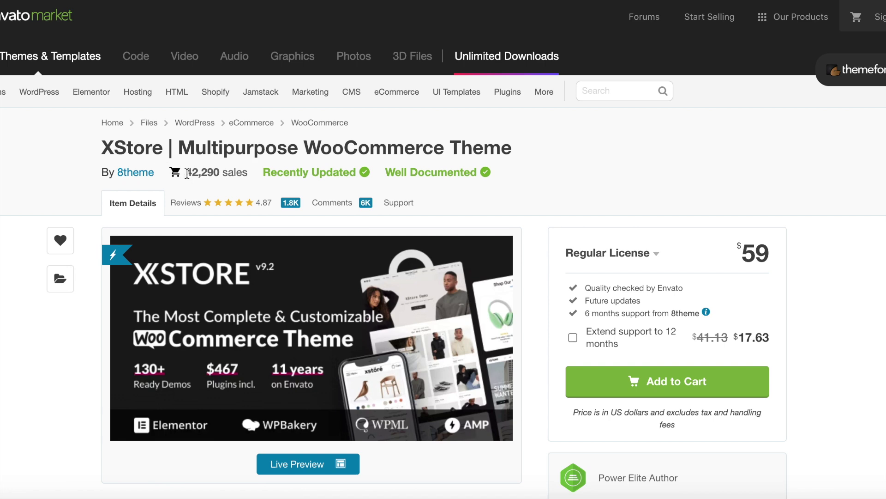
Step: Examine the XStore theme's sales and comments on ThemeForest, and look through the prebuilt websites in its live preview
{"action": "left_click_drag", "start_coordinate": [187, 173], "coordinate": [249, 170]}
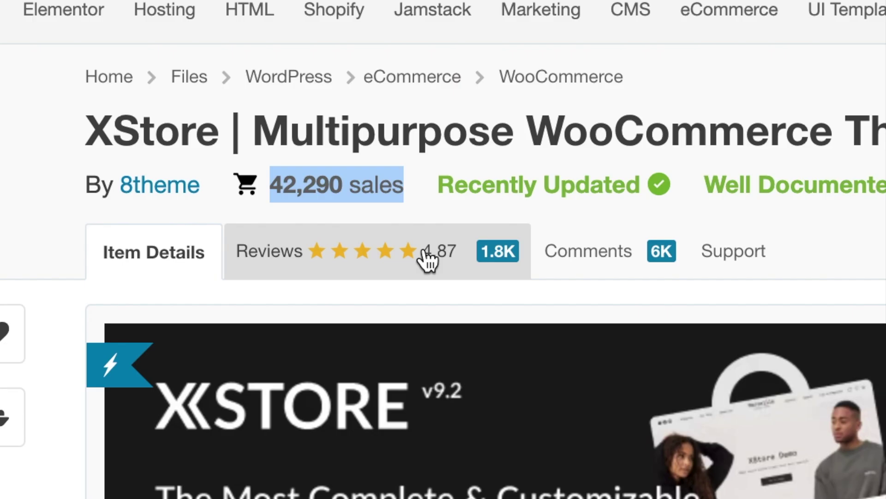
{"action": "left_click", "coordinate": [589, 250]}
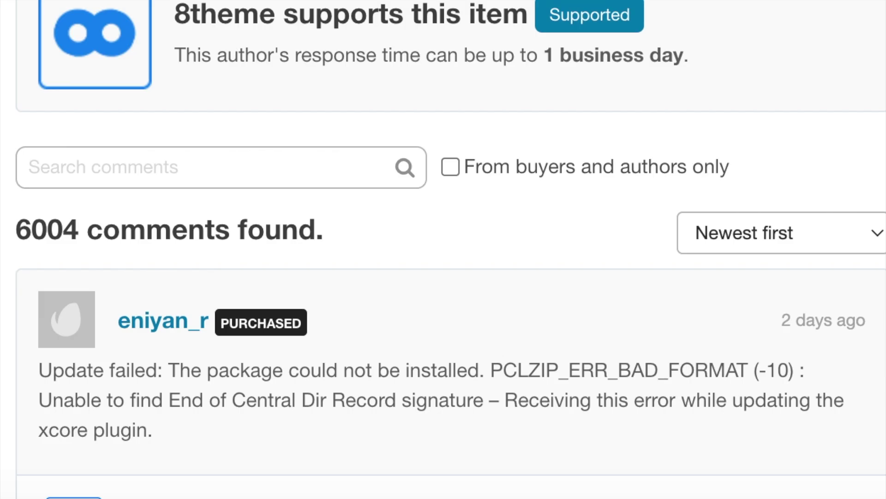
{"action": "scroll", "coordinate": [443, 250], "scroll_direction": "down", "scroll_amount": 5}
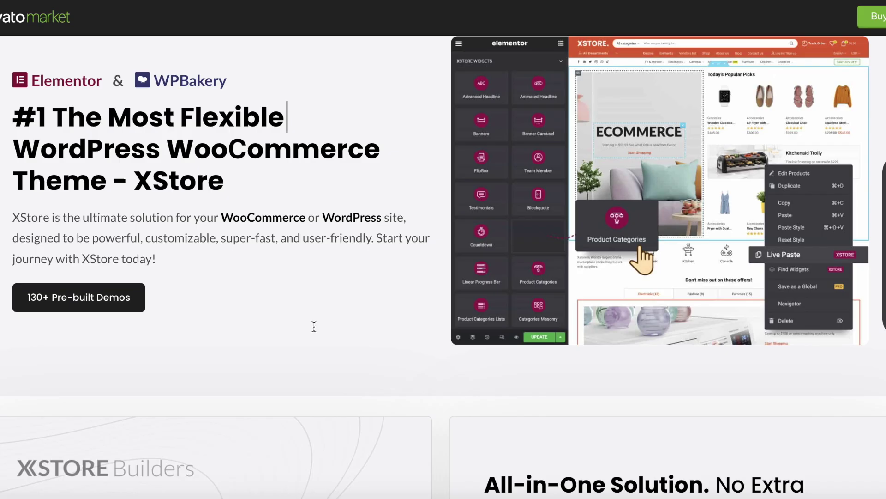
{"action": "scroll", "coordinate": [312, 327], "scroll_direction": "down", "scroll_amount": 10}
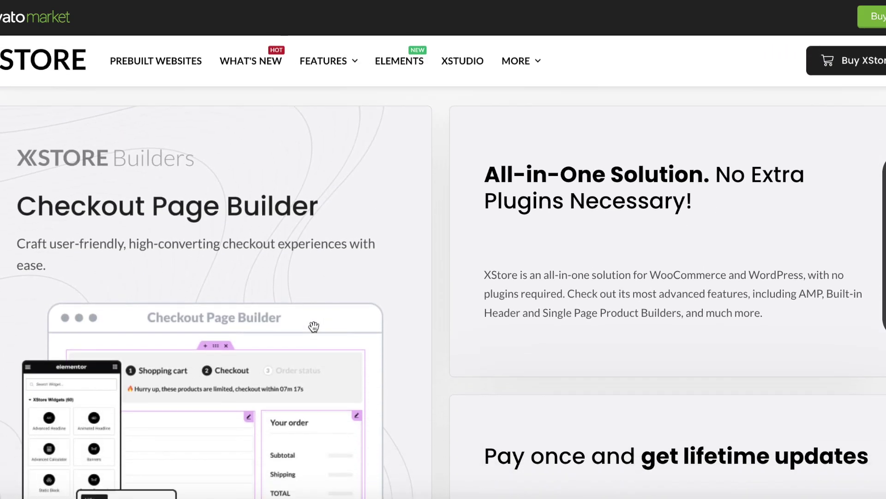
{"action": "scroll", "coordinate": [314, 327], "scroll_direction": "down", "scroll_amount": 9}
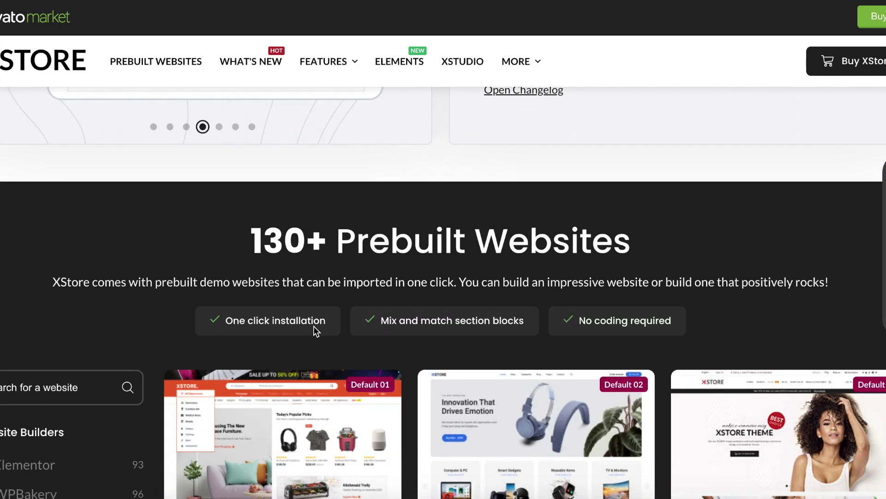
{"action": "scroll", "coordinate": [314, 330], "scroll_direction": "down", "scroll_amount": 7}
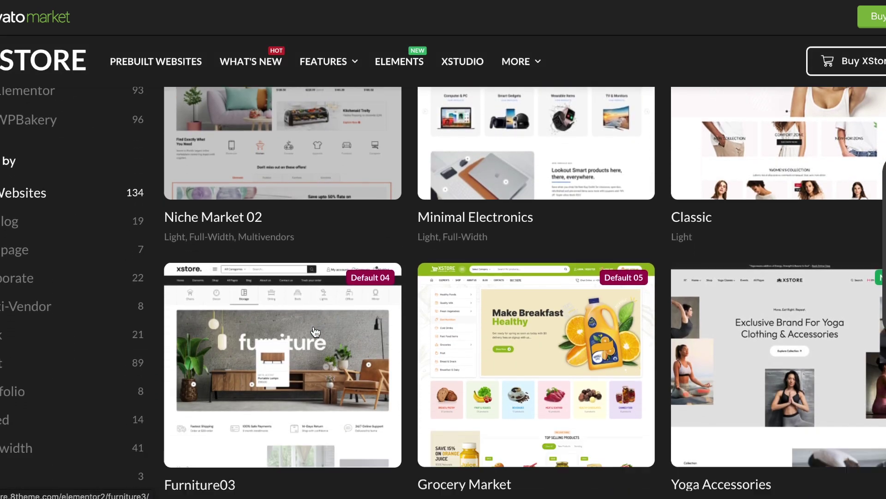
{"action": "scroll", "coordinate": [316, 331], "scroll_direction": "down", "scroll_amount": 9}
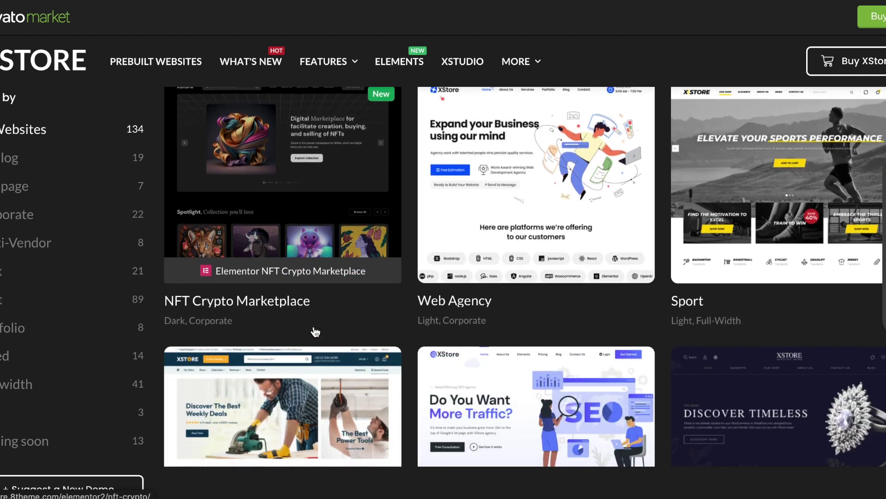
{"action": "scroll", "coordinate": [316, 332], "scroll_direction": "down", "scroll_amount": 9}
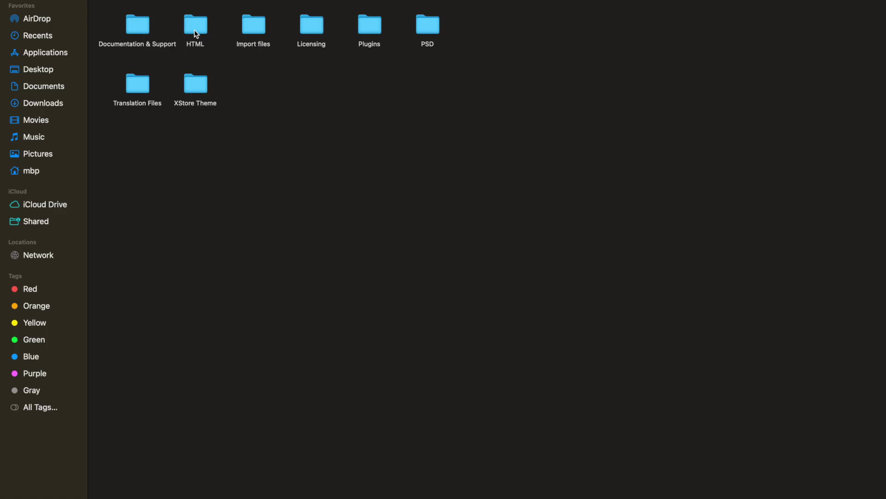
Step: Switch to Finder, look through the folders of the extracted theme package, and open the XStore Theme folder
{"action": "left_click", "coordinate": [192, 27]}
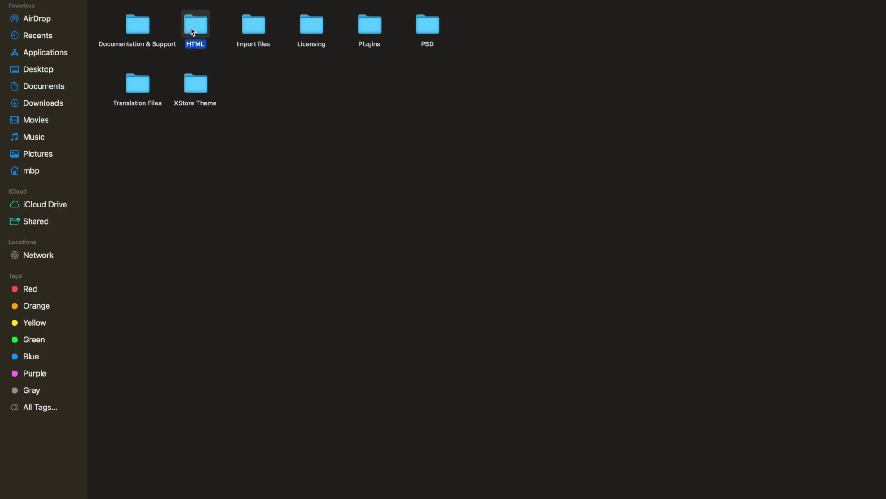
{"action": "left_click", "coordinate": [255, 28]}
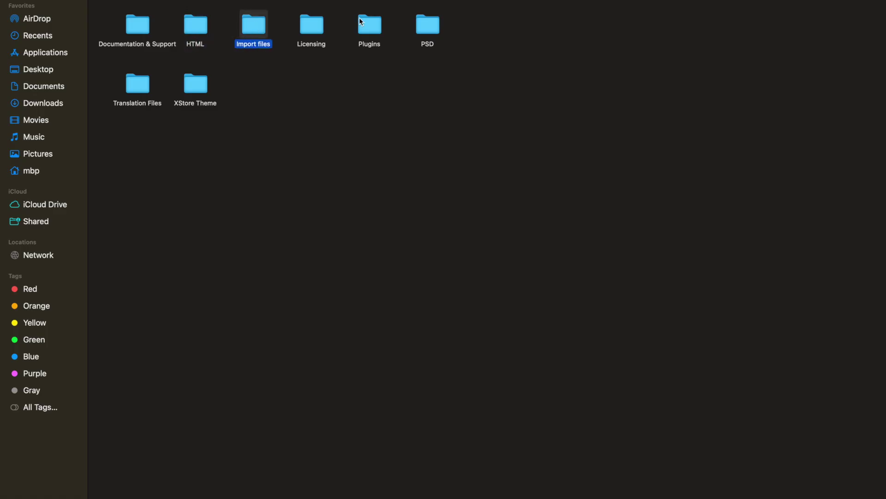
{"action": "left_click", "coordinate": [361, 23]}
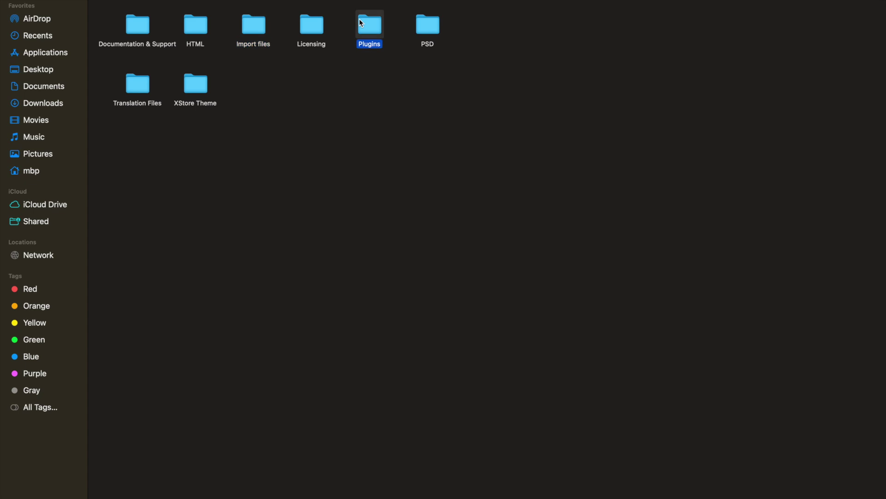
{"action": "double_click", "coordinate": [305, 37]}
{"action": "key", "text": "super+bracketleft"}
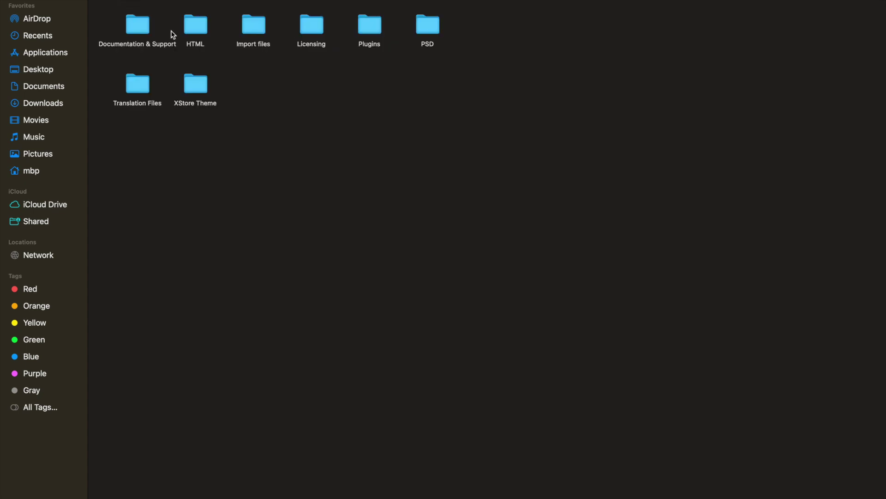
{"action": "double_click", "coordinate": [189, 79]}
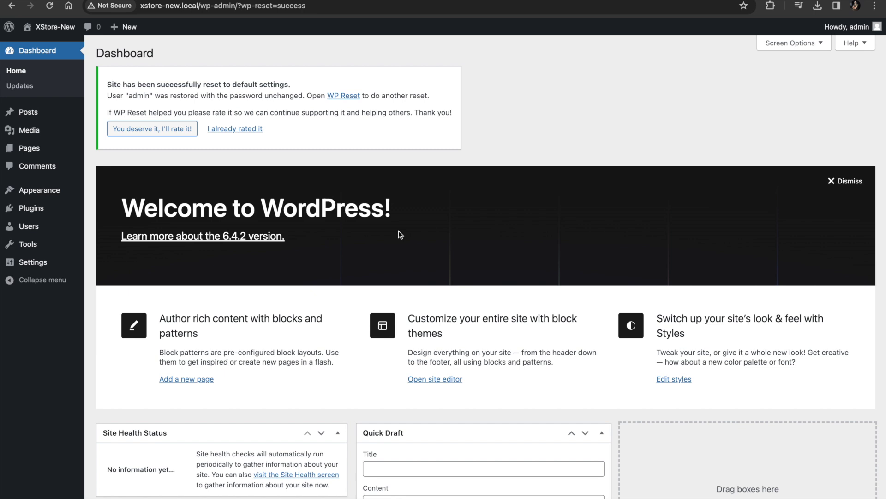
Step: In the WordPress admin in the browser, upload XStore_Theme_v.9.2.6.zip as a new theme and install it
{"action": "mouse_move", "coordinate": [52, 195]}
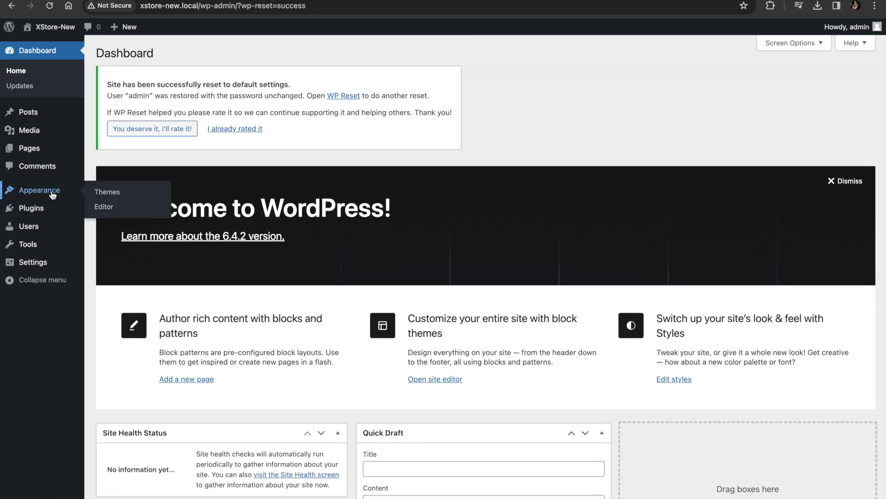
{"action": "left_click", "coordinate": [124, 196]}
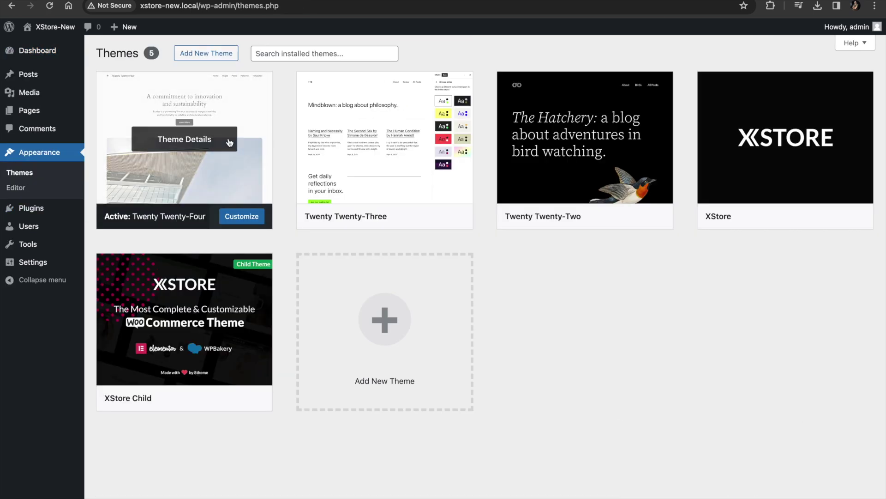
{"action": "left_click", "coordinate": [191, 54]}
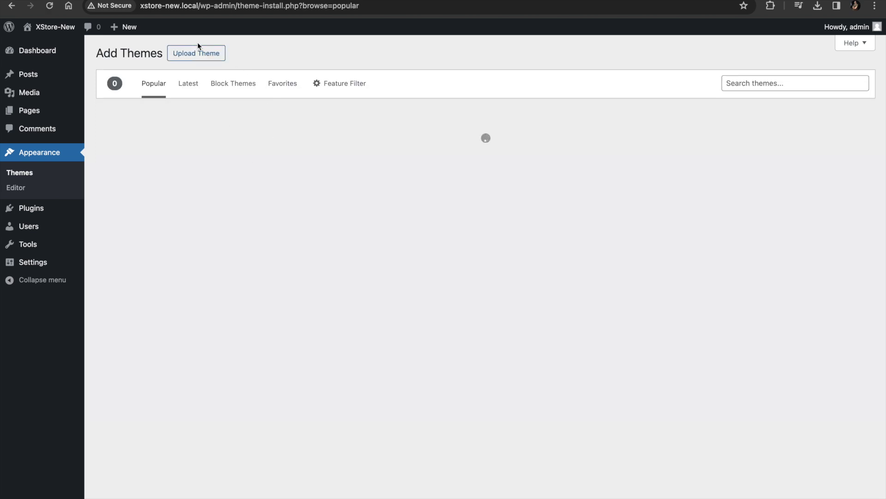
{"action": "left_click", "coordinate": [193, 58]}
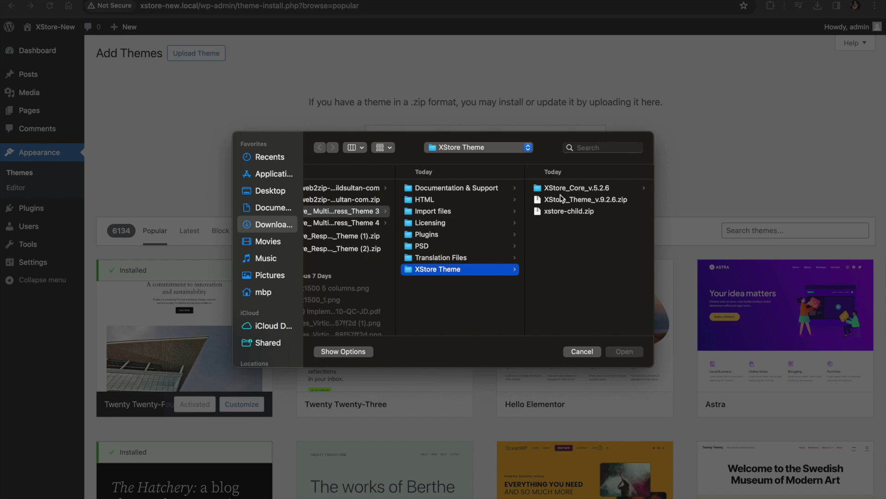
{"action": "double_click", "coordinate": [560, 199]}
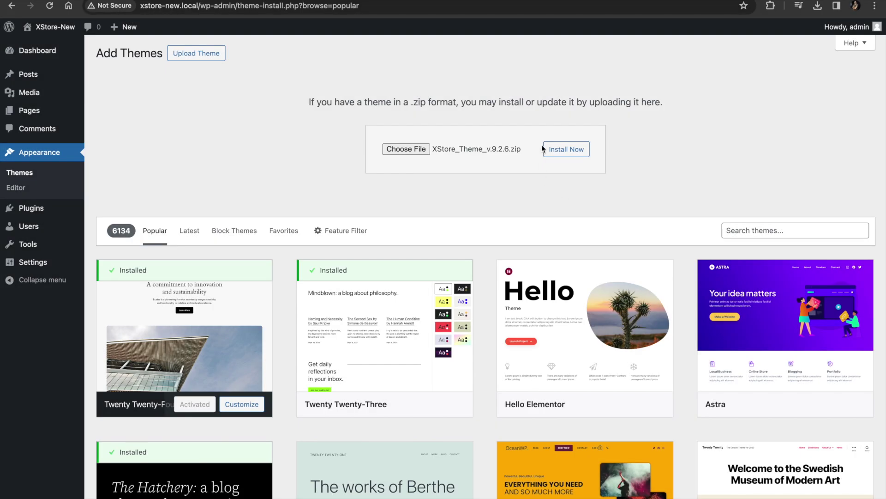
{"action": "left_click", "coordinate": [557, 148]}
Step: Install the child theme from xstore-child.zip, replacing the existing copy with the uploaded one, and activate it
{"action": "left_click", "coordinate": [411, 148]}
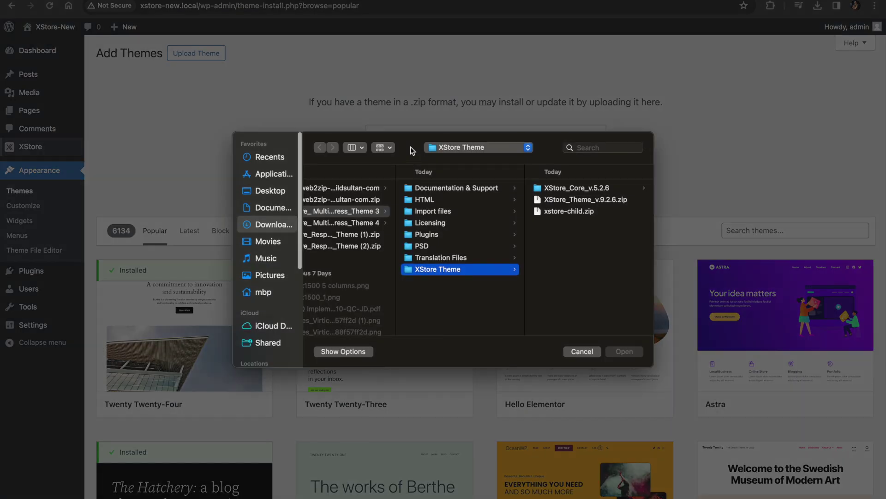
{"action": "double_click", "coordinate": [552, 210]}
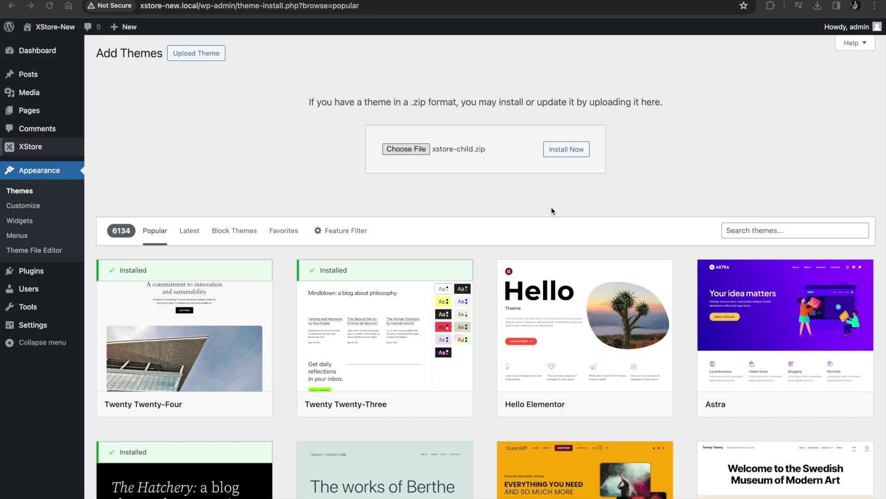
{"action": "left_click", "coordinate": [560, 157]}
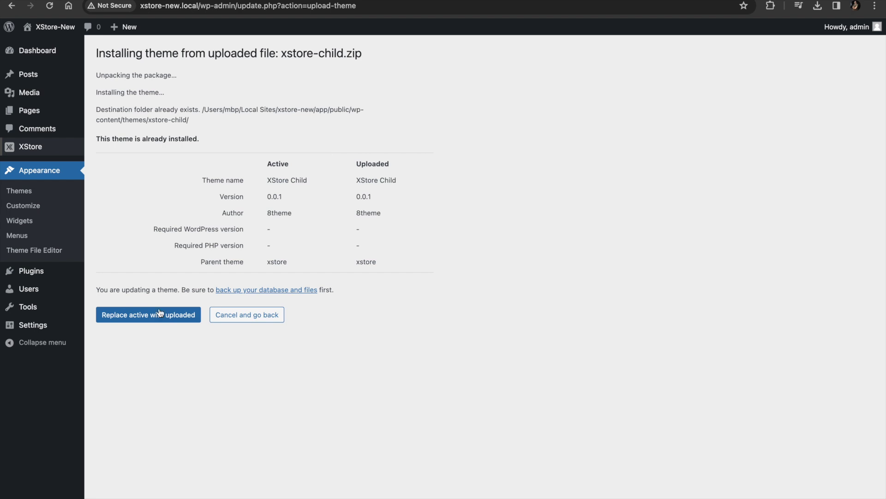
{"action": "left_click", "coordinate": [159, 314]}
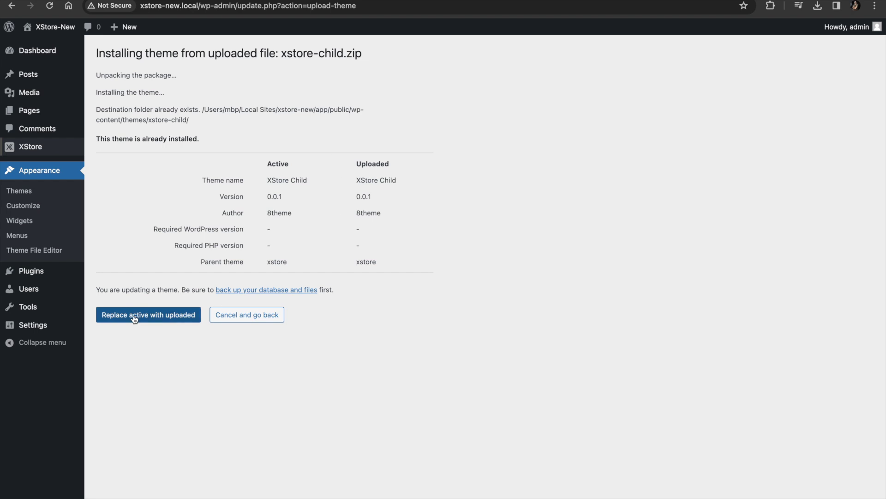
{"action": "left_click", "coordinate": [154, 178]}
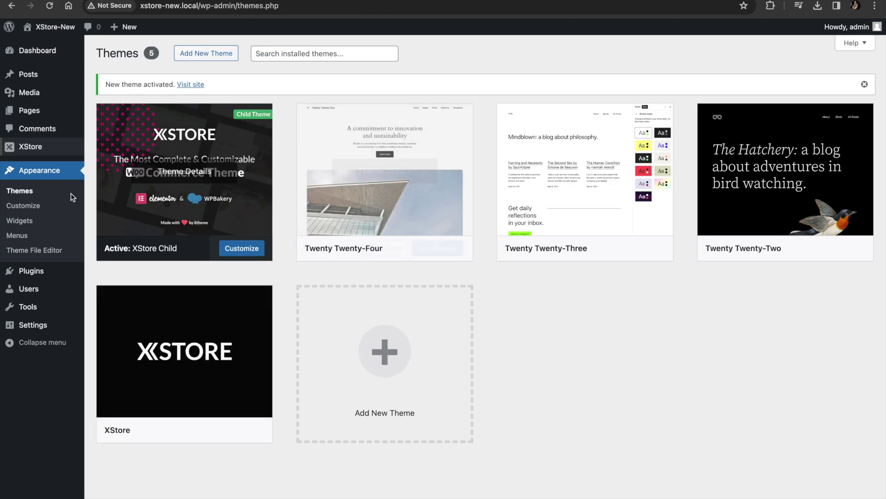
Step: Copy the purchase code from the ThemeForest license in the 8theme account and submit it in XStore's theme registration form
{"action": "left_click", "coordinate": [42, 154]}
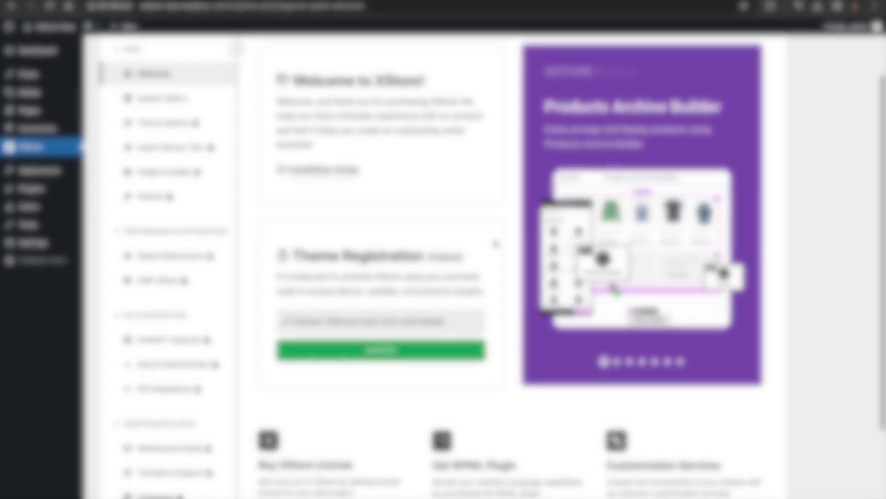
{"action": "left_click_drag", "start_coordinate": [424, 256], "coordinate": [289, 256]}
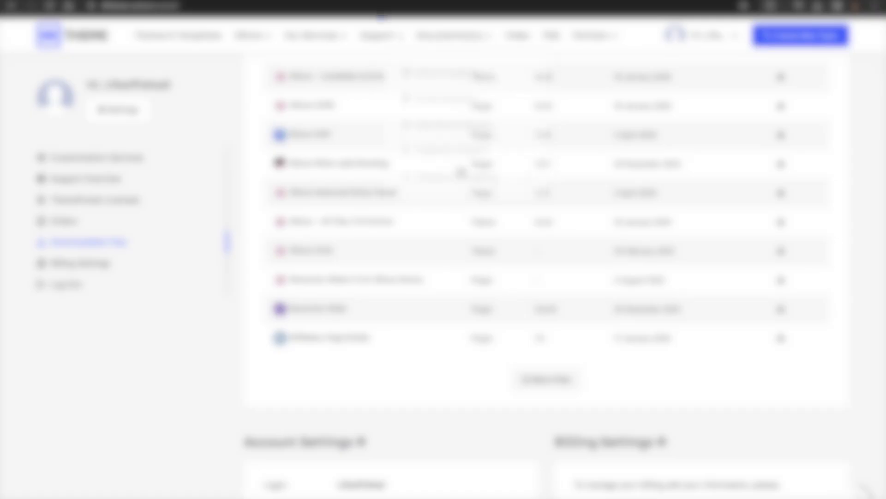
{"action": "scroll", "coordinate": [372, 297], "scroll_direction": "up", "scroll_amount": 15}
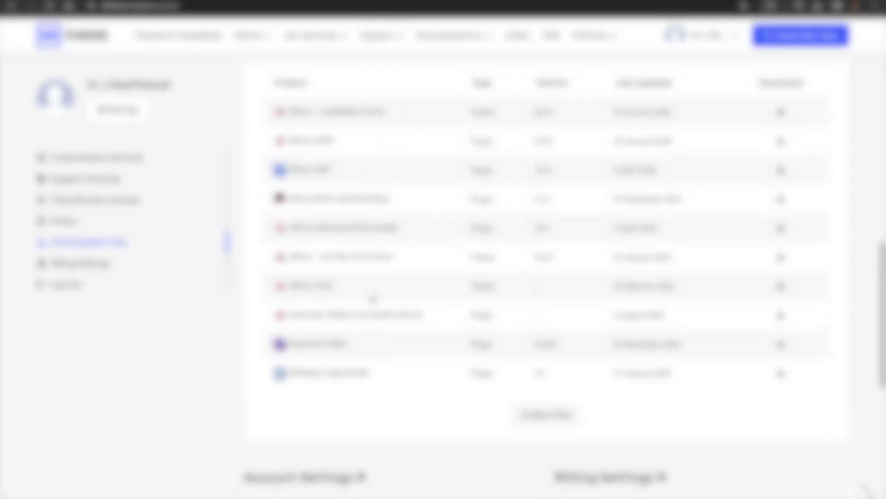
{"action": "scroll", "coordinate": [373, 300], "scroll_direction": "down", "scroll_amount": 5}
{"action": "scroll", "coordinate": [373, 300], "scroll_direction": "down", "scroll_amount": 3}
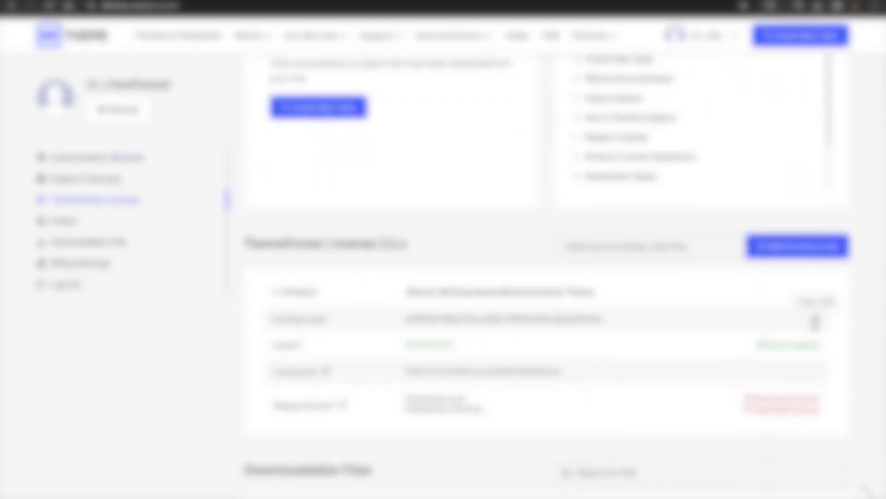
{"action": "left_click", "coordinate": [815, 319]}
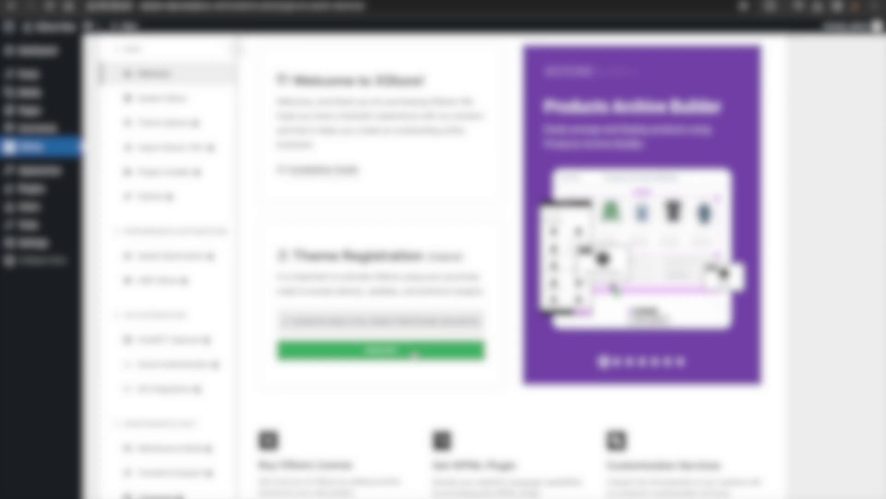
{"action": "left_click", "coordinate": [414, 353]}
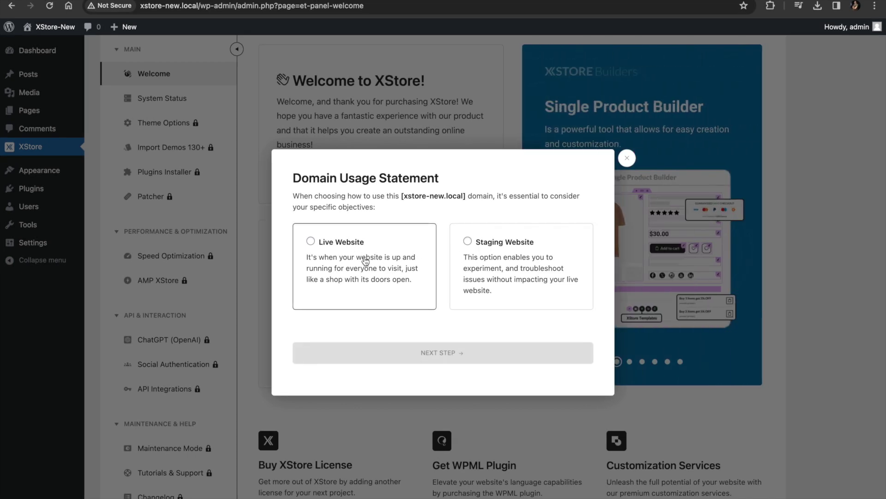
Step: Register the theme for a Staging Website, agreeing to all three registration guidelines, and continue to the demo import page
{"action": "left_click", "coordinate": [520, 252]}
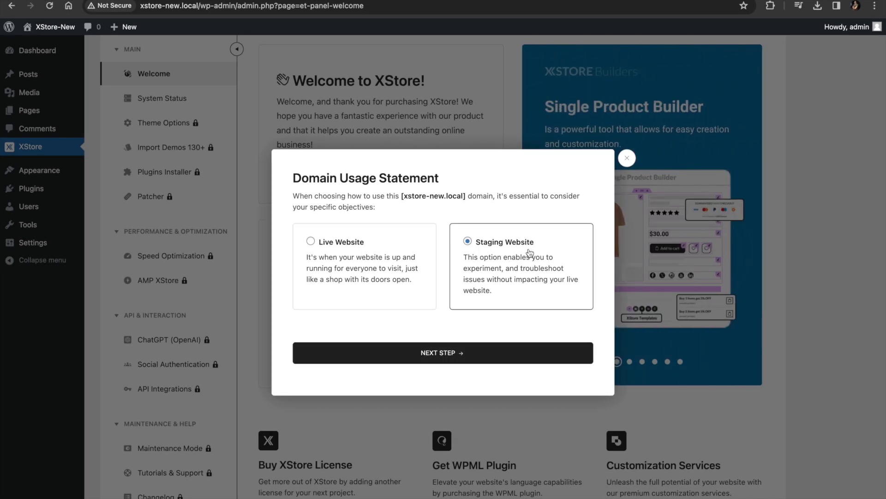
{"action": "left_click", "coordinate": [451, 353]}
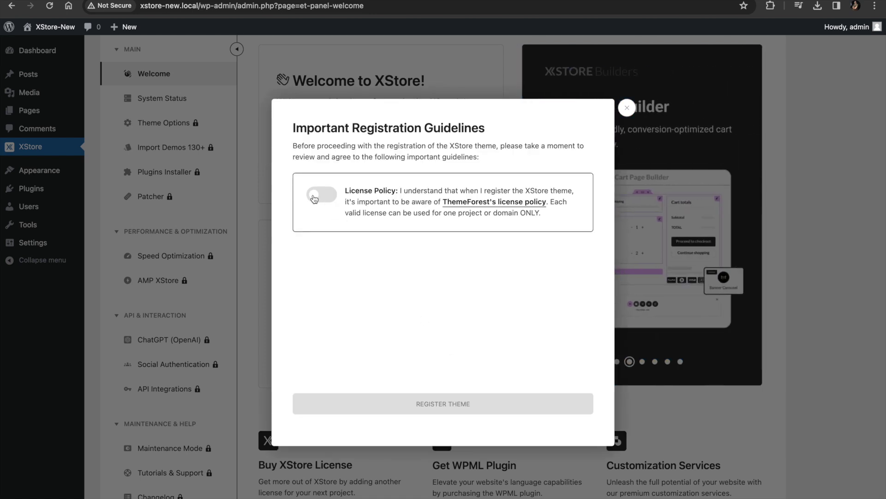
{"action": "left_click", "coordinate": [322, 194]}
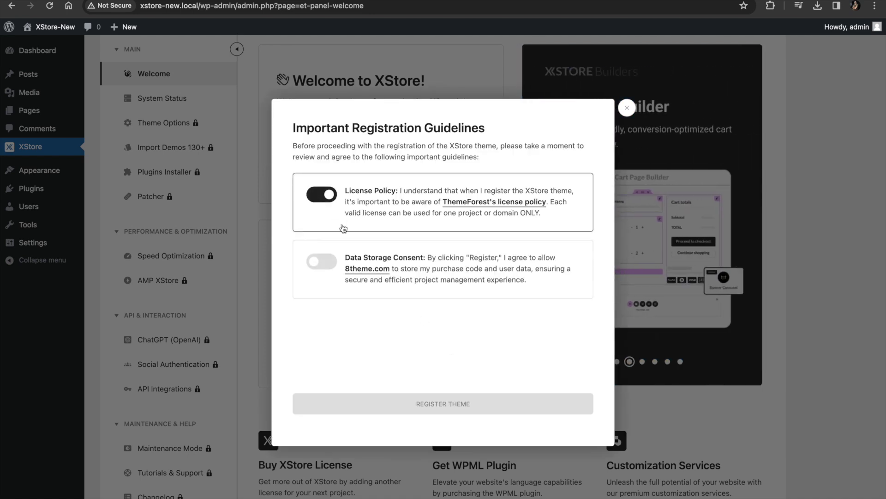
{"action": "left_click", "coordinate": [319, 263]}
{"action": "left_click", "coordinate": [322, 328]}
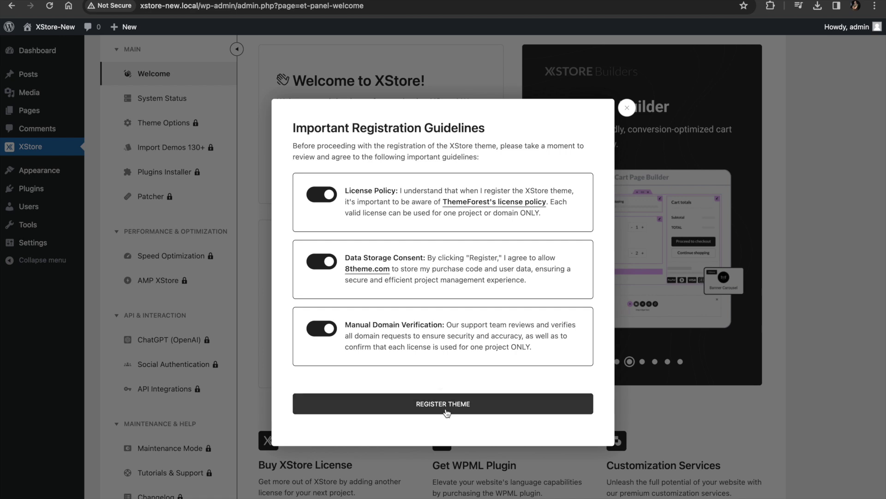
{"action": "left_click", "coordinate": [445, 406]}
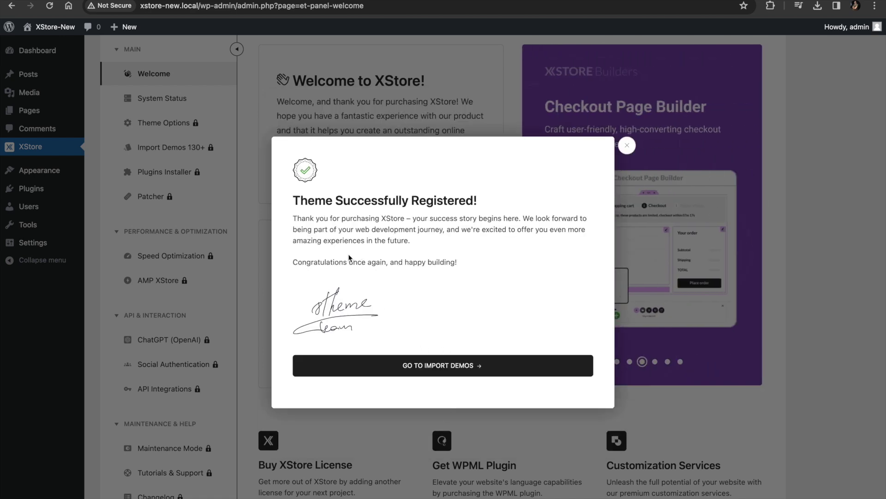
{"action": "left_click", "coordinate": [437, 365]}
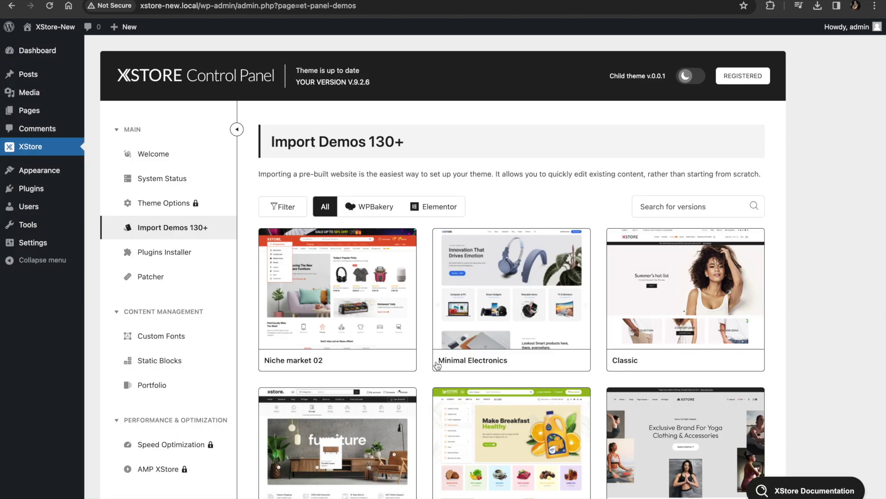
Step: Look through the gallery of prebuilt XStore demos to find a suitable design for the store
{"action": "scroll", "coordinate": [437, 366], "scroll_direction": "down", "scroll_amount": 3}
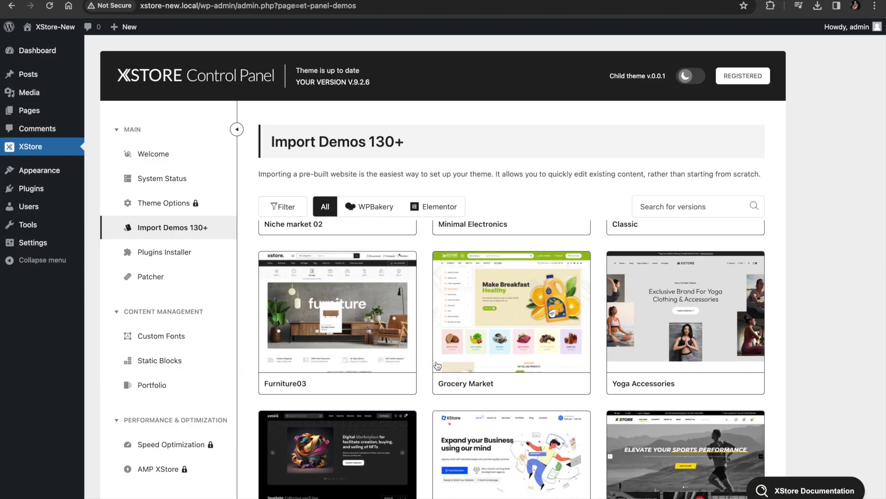
{"action": "scroll", "coordinate": [437, 365], "scroll_direction": "down", "scroll_amount": 11}
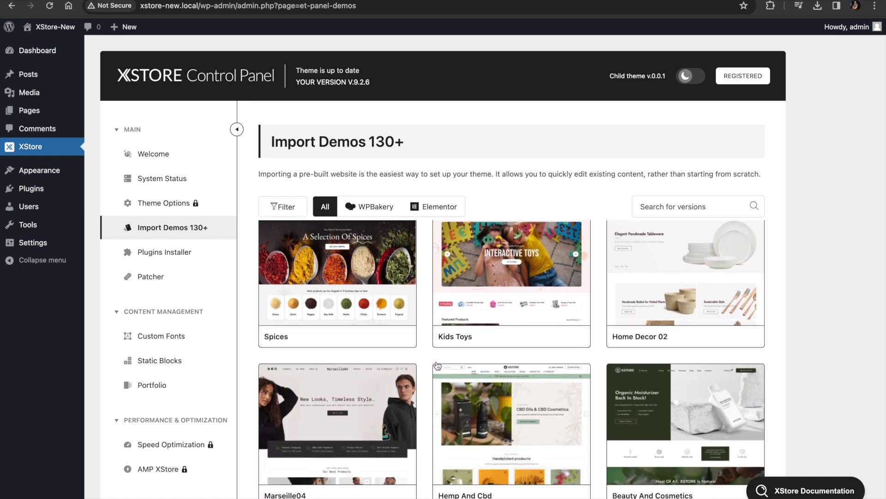
{"action": "scroll", "coordinate": [437, 365], "scroll_direction": "down", "scroll_amount": 10}
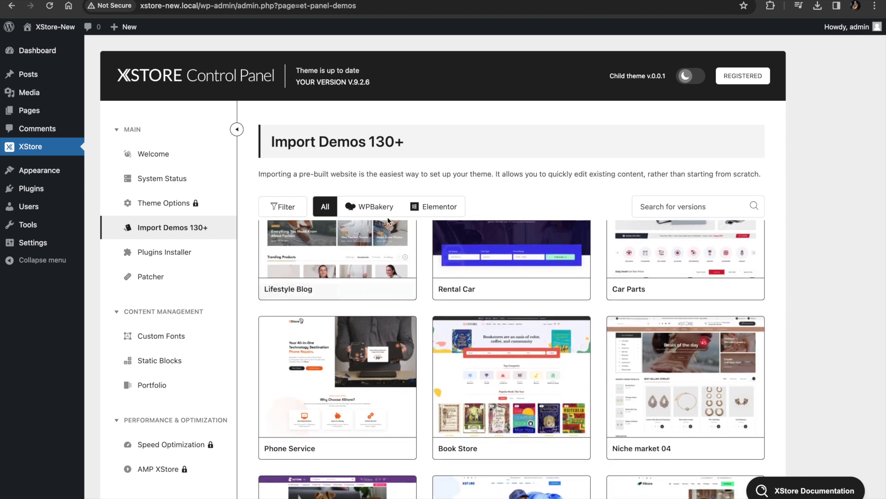
{"action": "scroll", "coordinate": [187, 434], "scroll_direction": "down", "scroll_amount": 3}
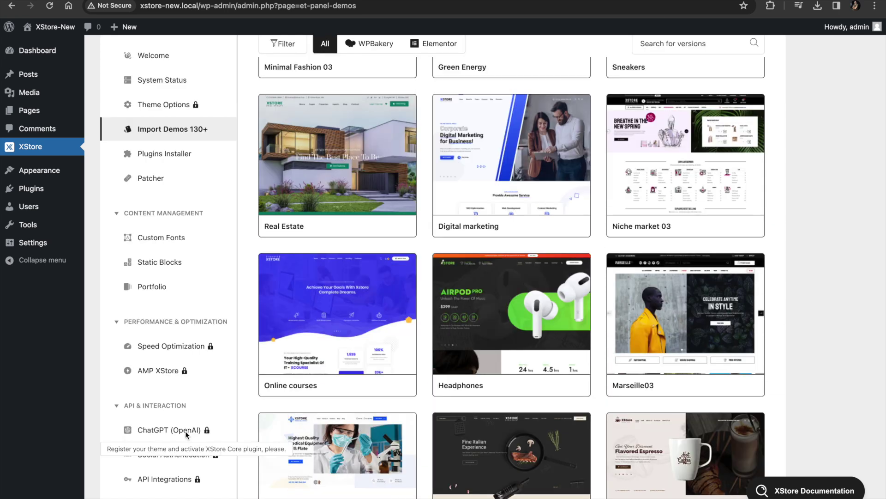
{"action": "scroll", "coordinate": [185, 430], "scroll_direction": "up", "scroll_amount": 5}
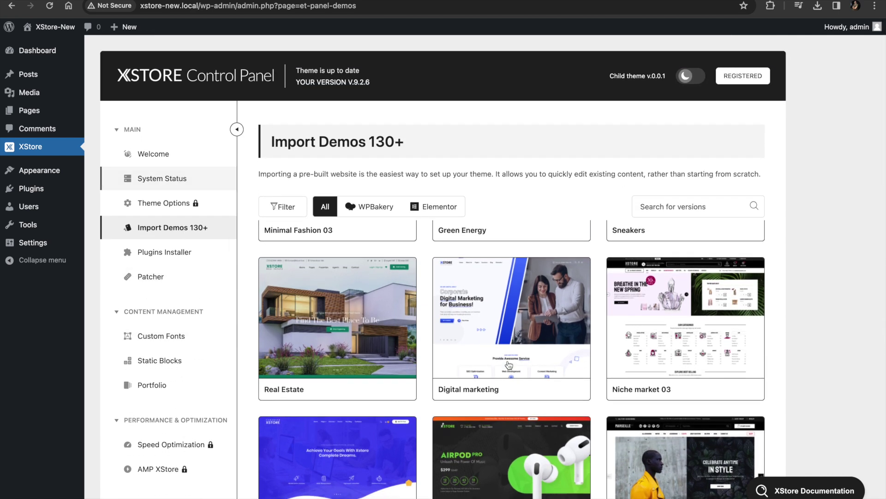
{"action": "mouse_move", "coordinate": [509, 365]}
{"action": "scroll", "coordinate": [509, 365], "scroll_direction": "down", "scroll_amount": 20}
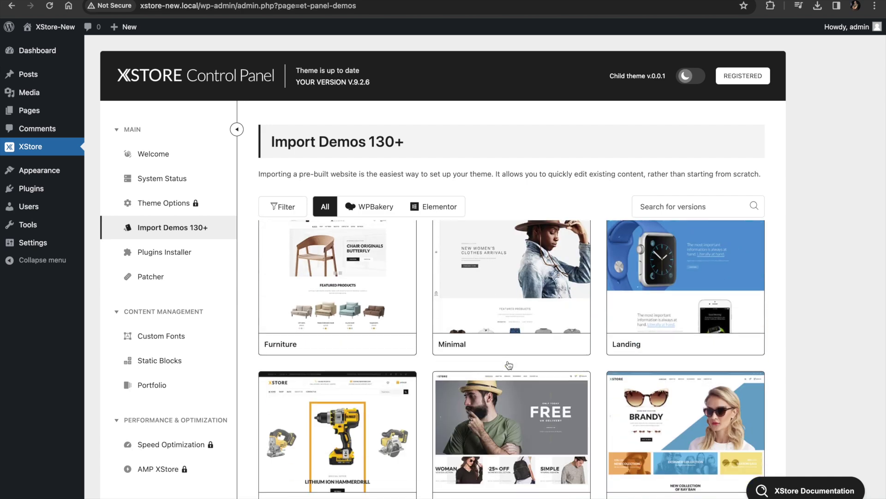
{"action": "scroll", "coordinate": [509, 364], "scroll_direction": "down", "scroll_amount": 20}
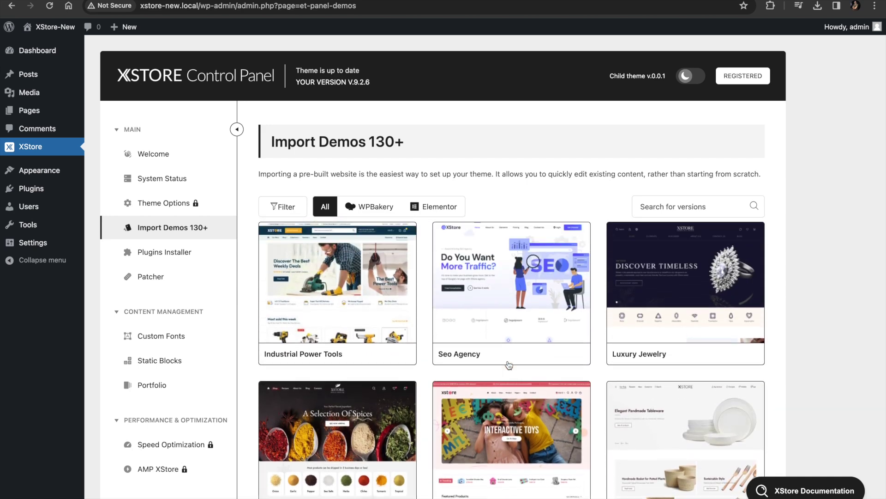
{"action": "scroll", "coordinate": [607, 362], "scroll_direction": "down", "scroll_amount": 3}
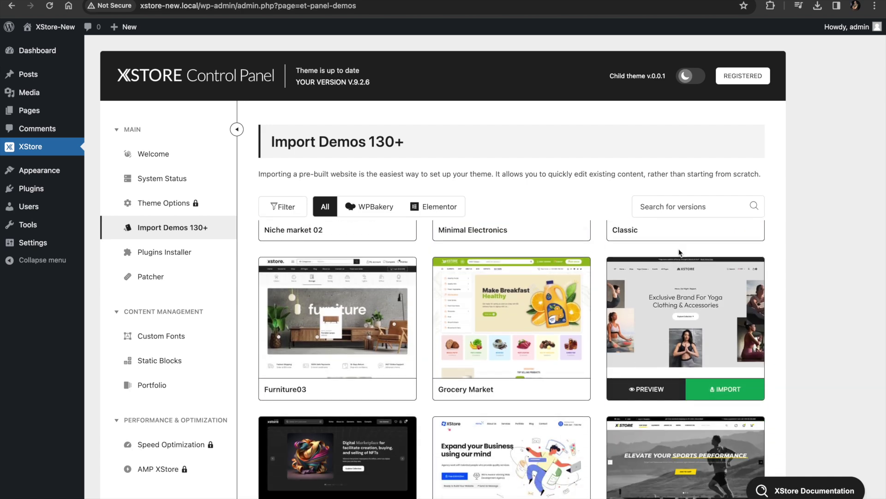
Step: Import the Yoga Accessories demo through the setup wizard, skipping the child theme creation
{"action": "mouse_move", "coordinate": [715, 324]}
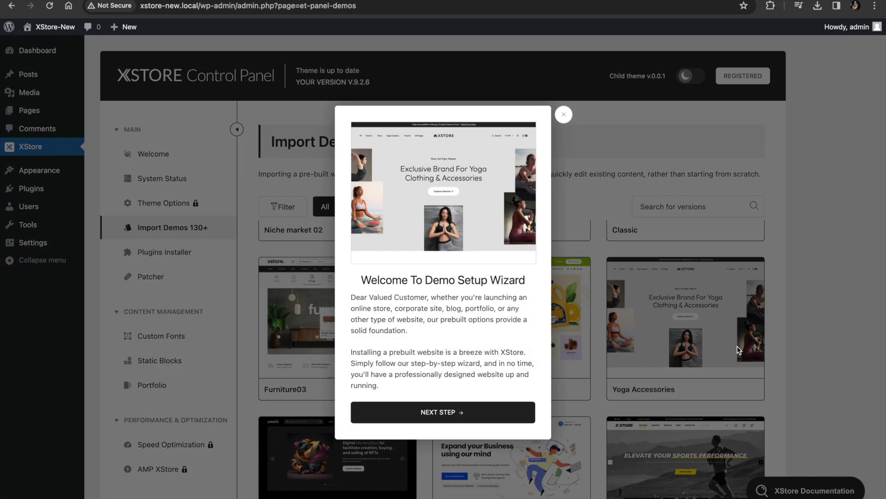
{"action": "left_click", "coordinate": [441, 416]}
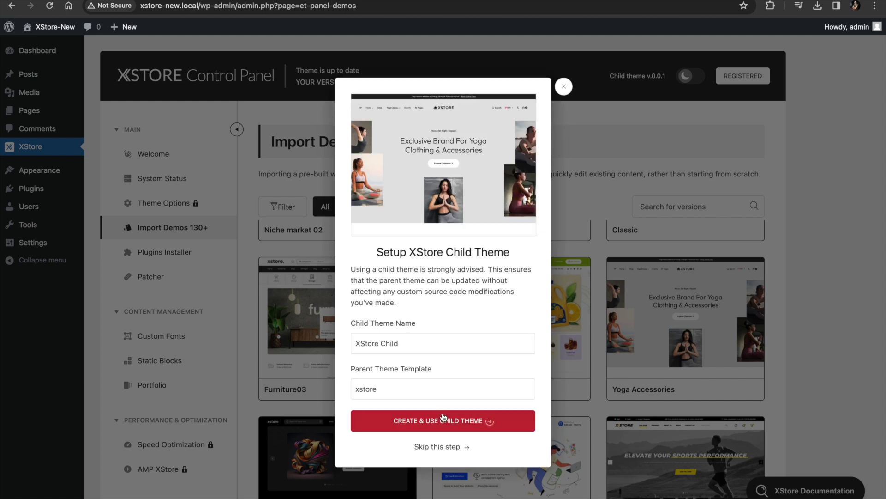
{"action": "left_click", "coordinate": [439, 448]}
{"action": "left_click", "coordinate": [440, 418]}
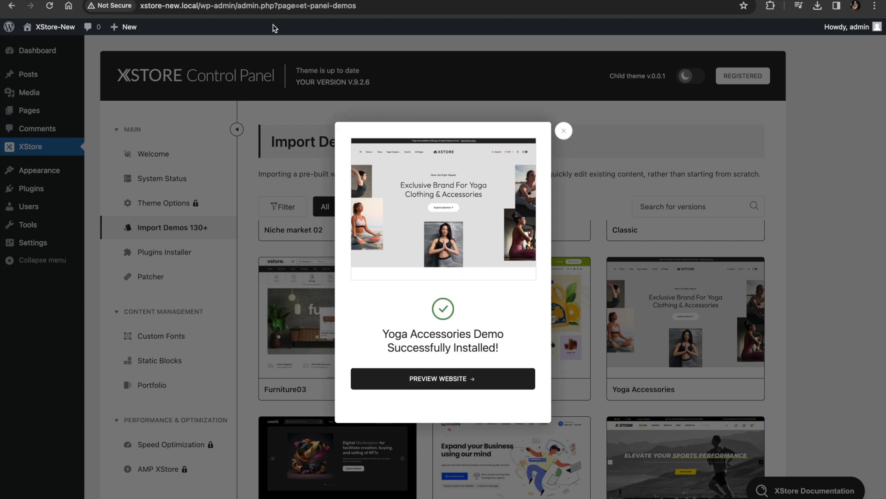
Step: Preview the imported website and examine its homepage from the hero section to the footer, including the Trending Products
{"action": "left_click", "coordinate": [436, 379]}
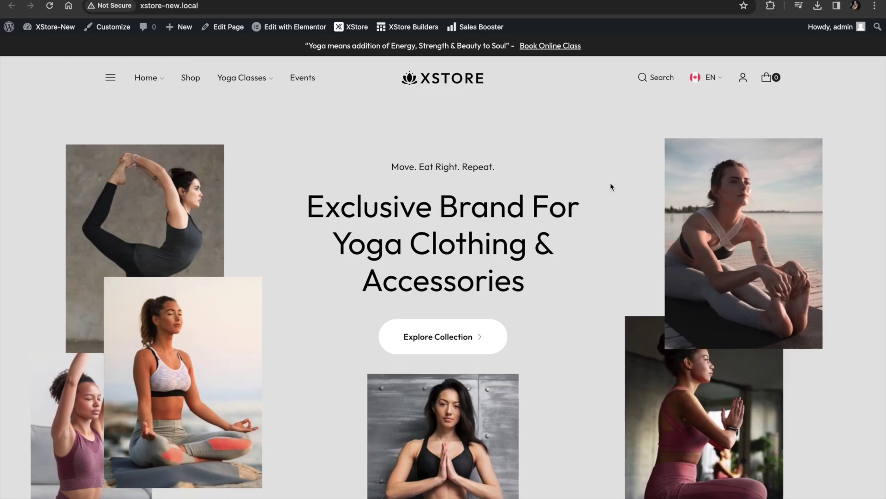
{"action": "scroll", "coordinate": [611, 185], "scroll_direction": "down", "scroll_amount": 15}
{"action": "scroll", "coordinate": [611, 186], "scroll_direction": "down", "scroll_amount": 5}
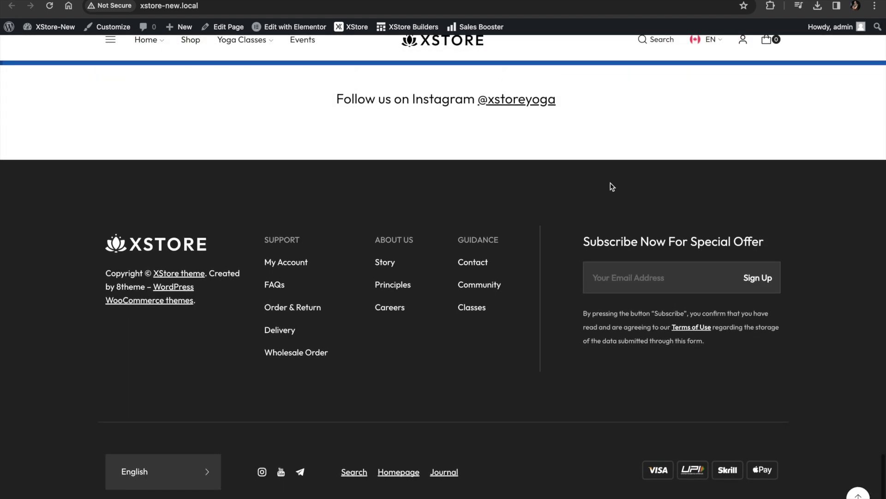
{"action": "scroll", "coordinate": [611, 187], "scroll_direction": "up", "scroll_amount": 15}
{"action": "scroll", "coordinate": [611, 187], "scroll_direction": "up", "scroll_amount": 20}
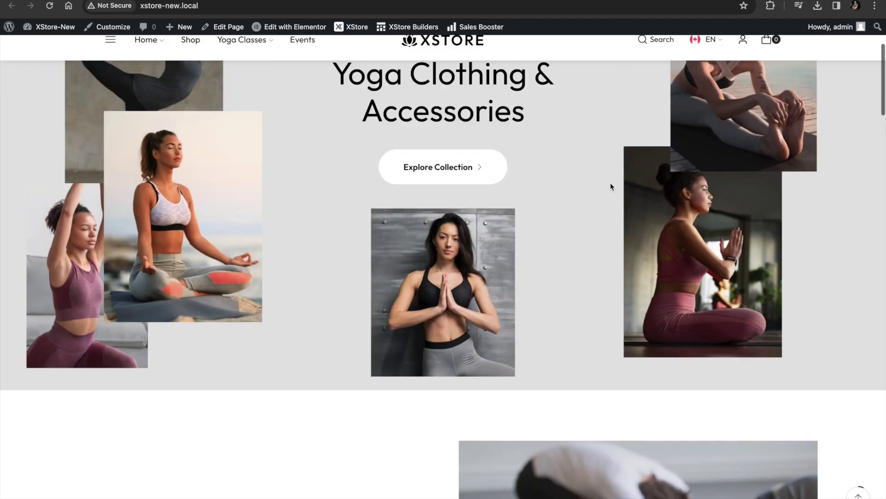
{"action": "scroll", "coordinate": [281, 309], "scroll_direction": "down", "scroll_amount": 18}
{"action": "scroll", "coordinate": [281, 310], "scroll_direction": "down", "scroll_amount": 3}
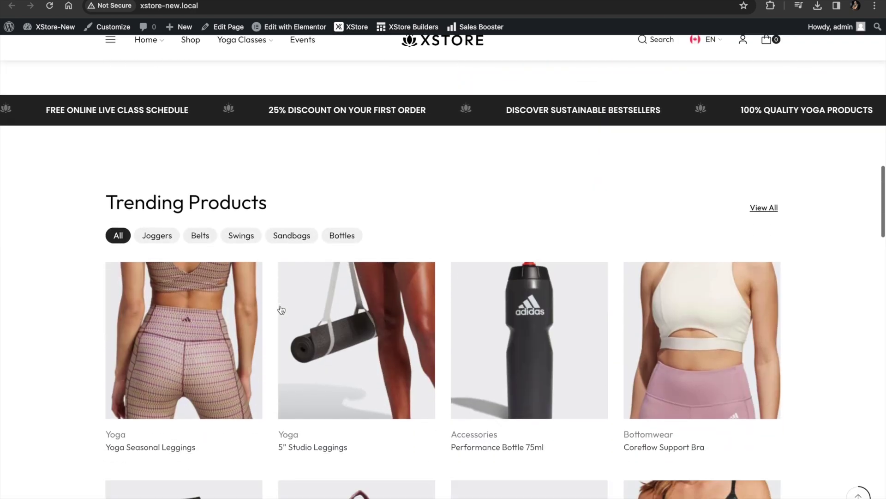
{"action": "scroll", "coordinate": [325, 361], "scroll_direction": "down", "scroll_amount": 4}
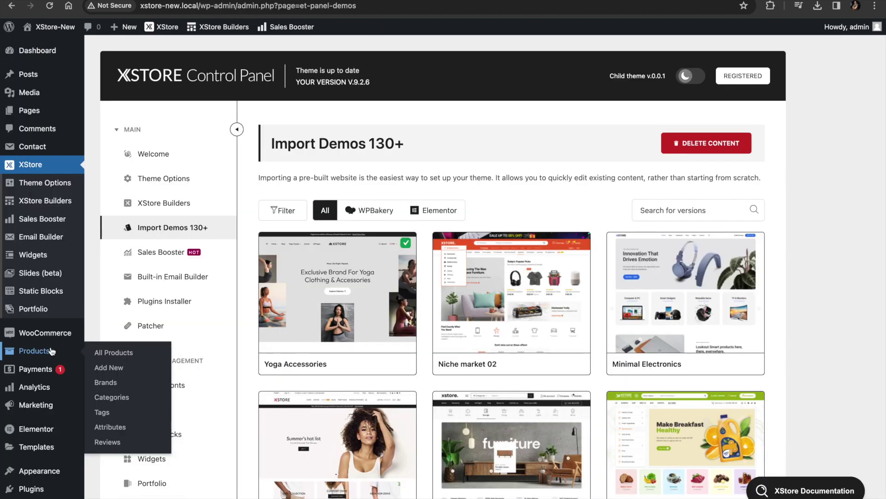
Step: Open the Collective Yoga Leggings product for editing from the WordPress product list and check its shipping data
{"action": "left_click", "coordinate": [51, 351]}
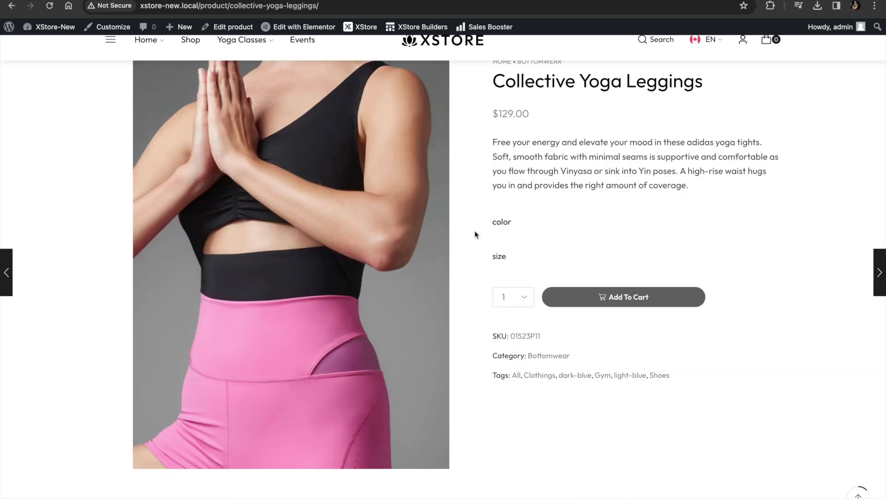
{"action": "key", "text": "super+bracketleft"}
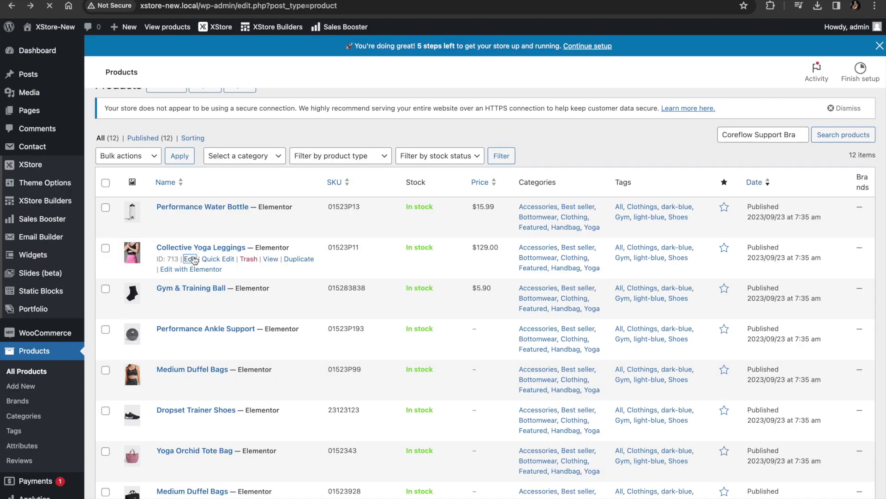
{"action": "scroll", "coordinate": [327, 311], "scroll_direction": "down", "scroll_amount": 8}
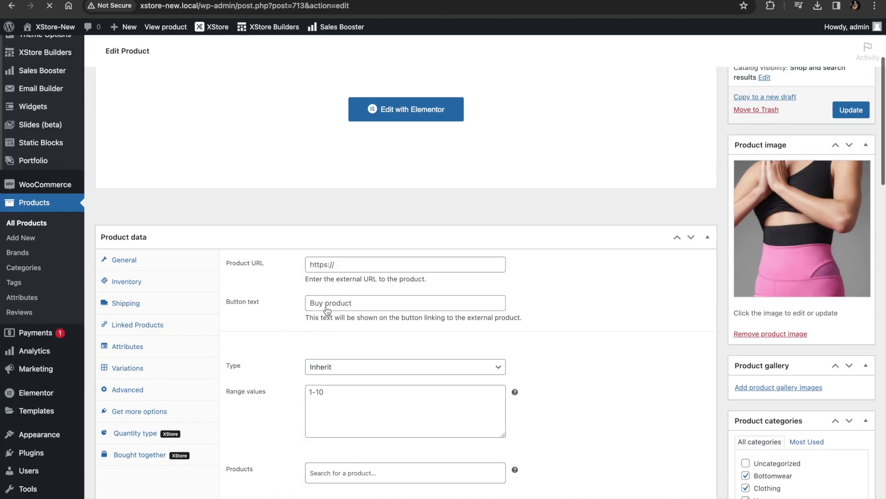
{"action": "scroll", "coordinate": [328, 311], "scroll_direction": "up", "scroll_amount": 3}
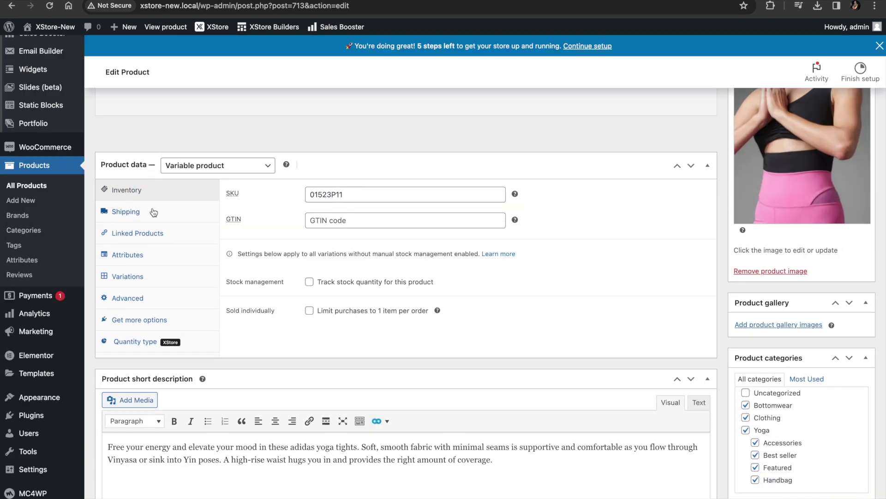
{"action": "left_click", "coordinate": [153, 212]}
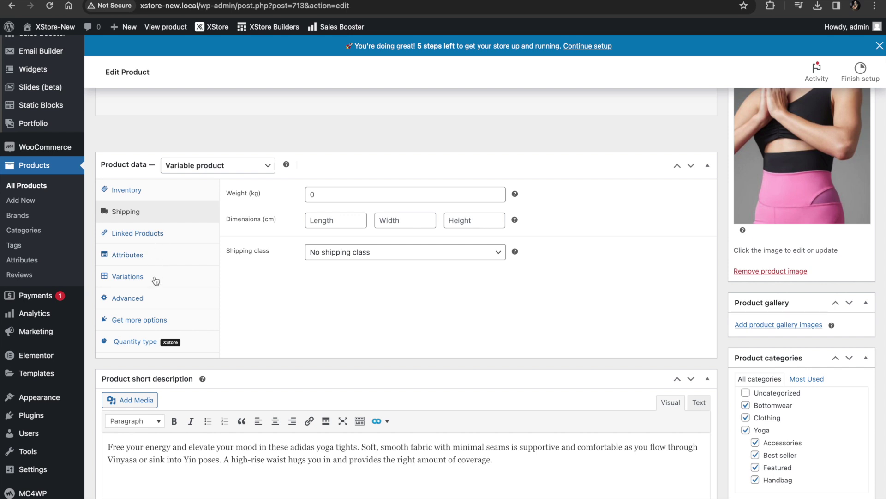
Step: Assign all available terms to the product's color and size attributes and save the attributes
{"action": "left_click", "coordinate": [156, 254]}
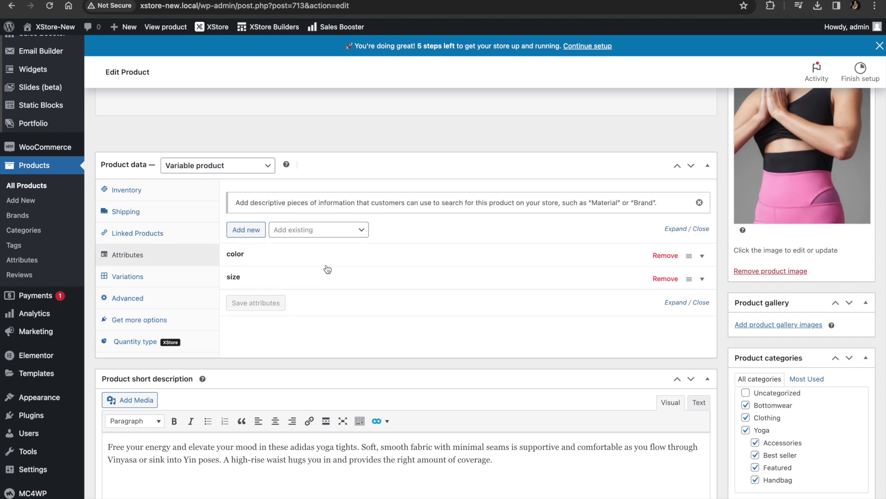
{"action": "left_click", "coordinate": [363, 252]}
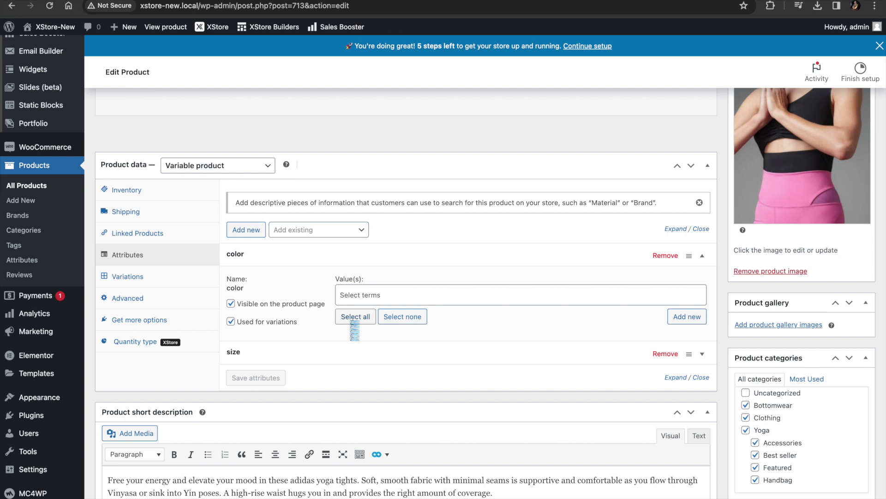
{"action": "left_click", "coordinate": [350, 318]}
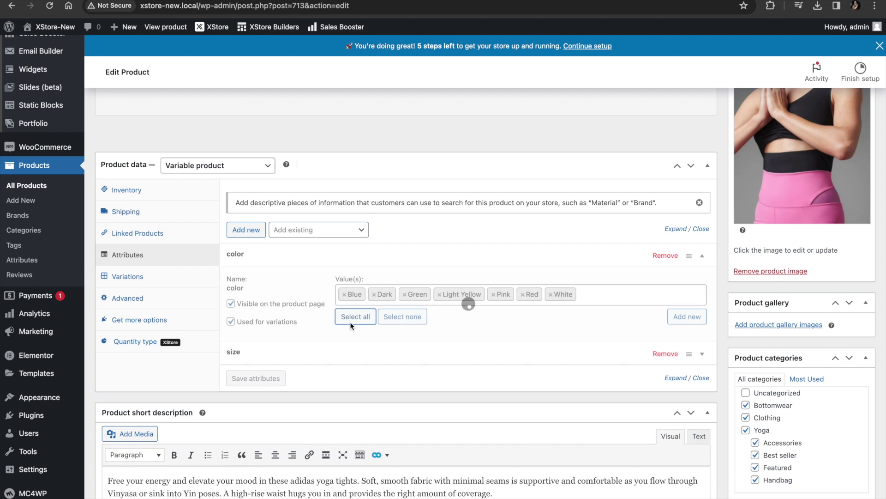
{"action": "left_click", "coordinate": [326, 354]}
{"action": "scroll", "coordinate": [351, 360], "scroll_direction": "down", "scroll_amount": 2}
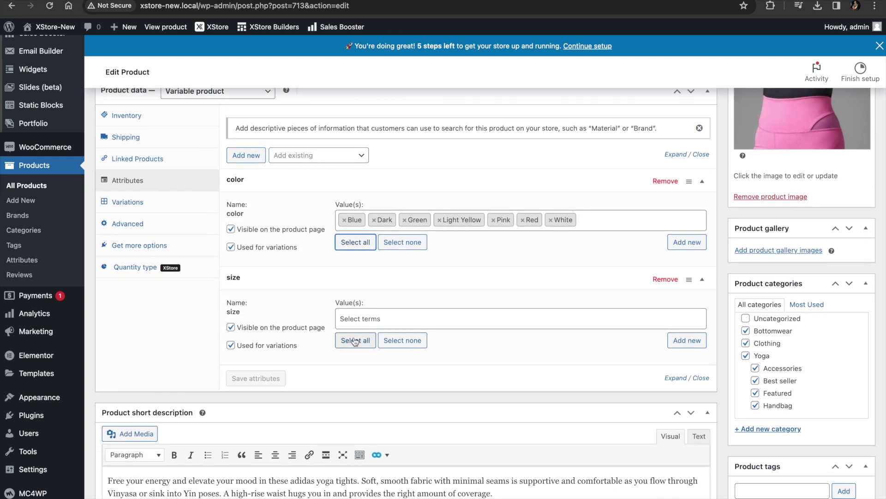
{"action": "left_click", "coordinate": [354, 341]}
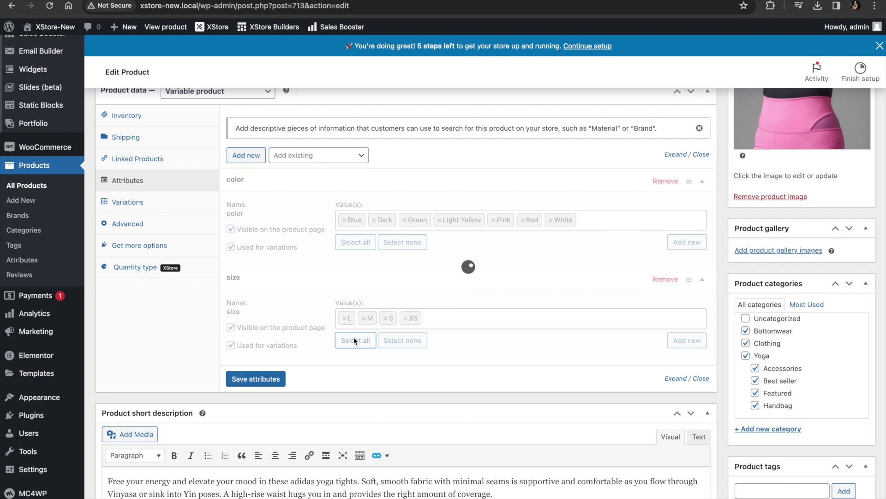
{"action": "left_click", "coordinate": [266, 383]}
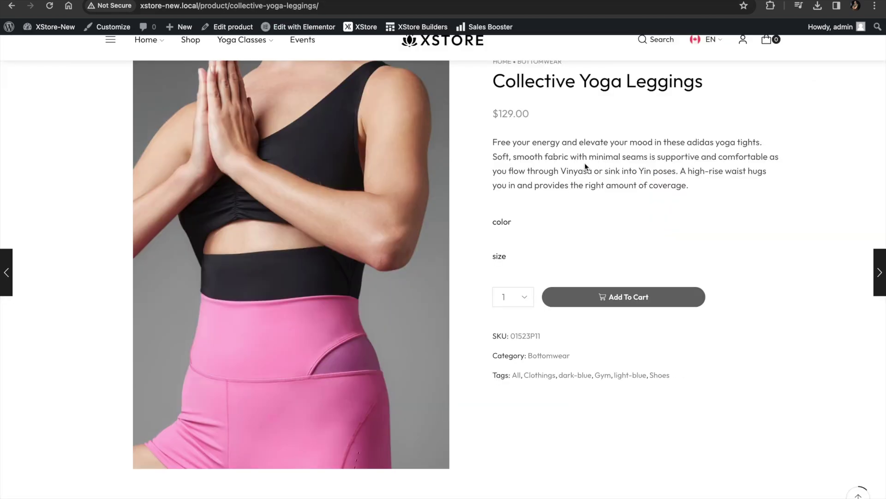
Step: On the storefront page of Collective Yoga Leggings, try the variation swatches and choose color Light Yellow and size XS
{"action": "scroll", "coordinate": [585, 163], "scroll_direction": "up", "scroll_amount": 1}
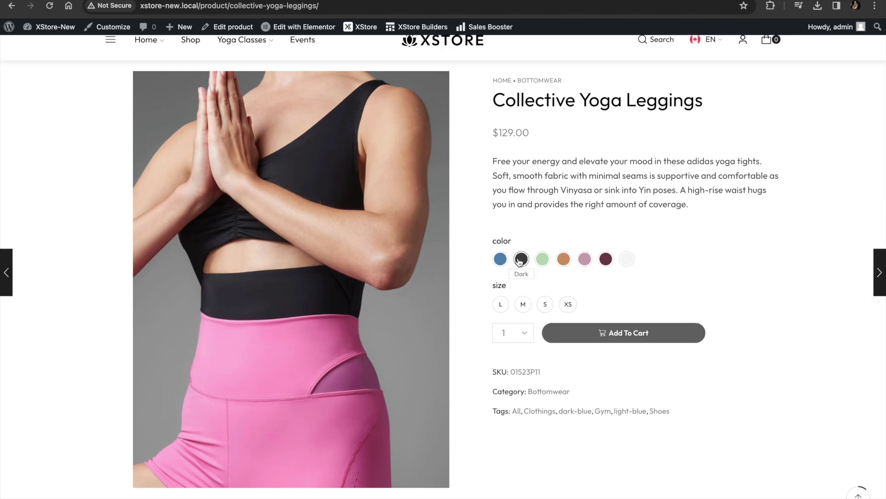
{"action": "left_click", "coordinate": [519, 261]}
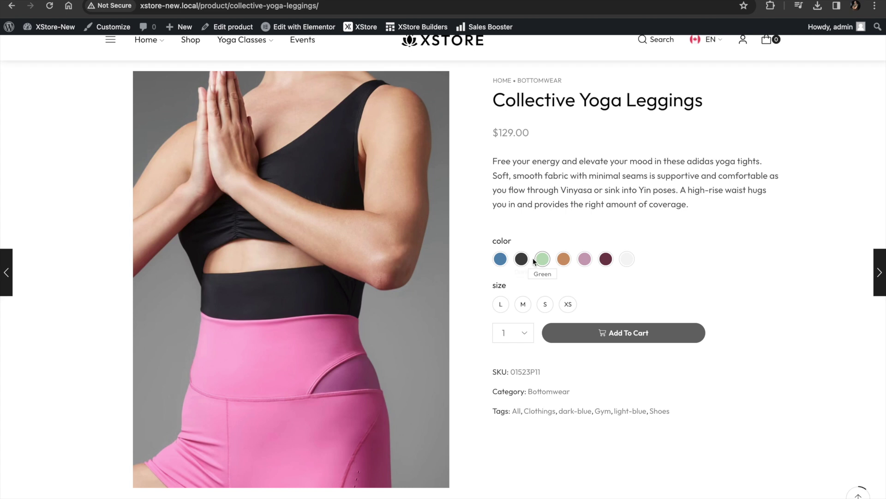
{"action": "left_click", "coordinate": [563, 259]}
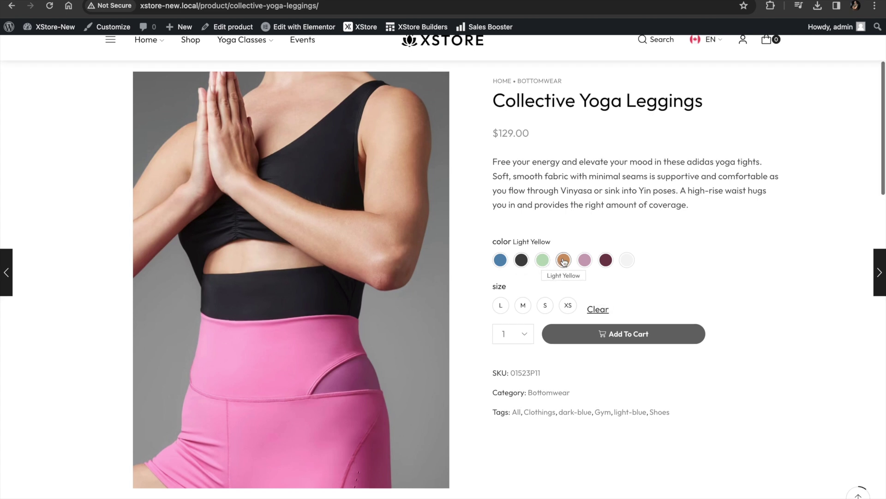
{"action": "left_click", "coordinate": [545, 306]}
{"action": "left_click", "coordinate": [523, 307]}
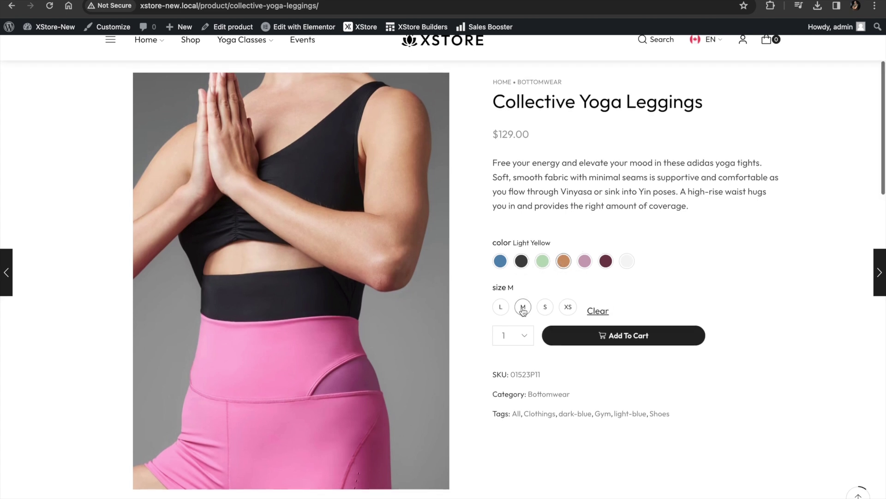
{"action": "left_click", "coordinate": [567, 307]}
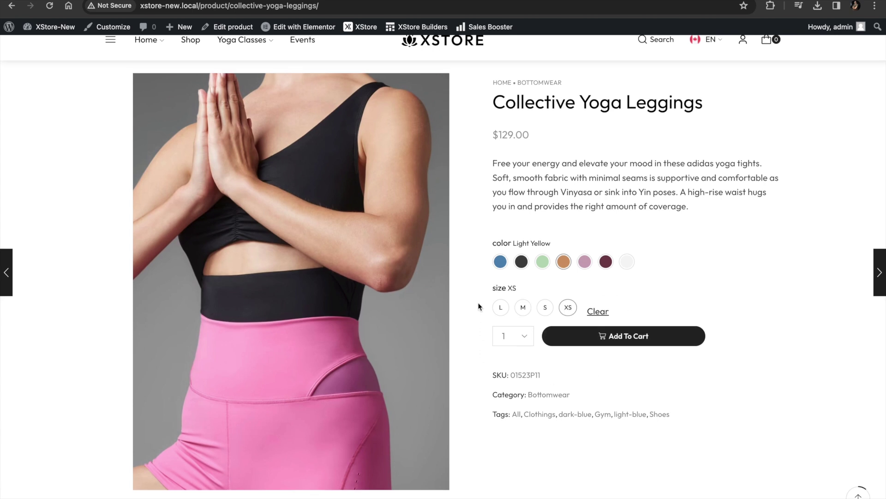
Step: Add the selected leggings variation to the cart and proceed to the checkout page's billing details
{"action": "left_click", "coordinate": [627, 339]}
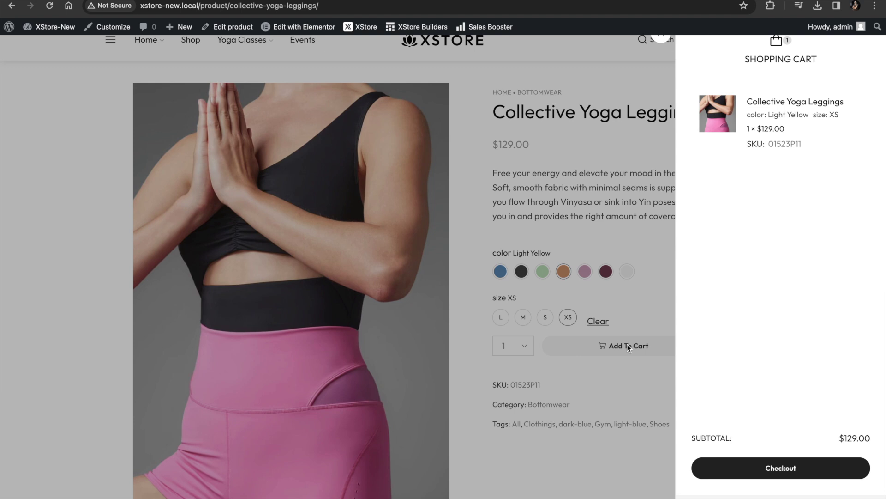
{"action": "left_click", "coordinate": [753, 472]}
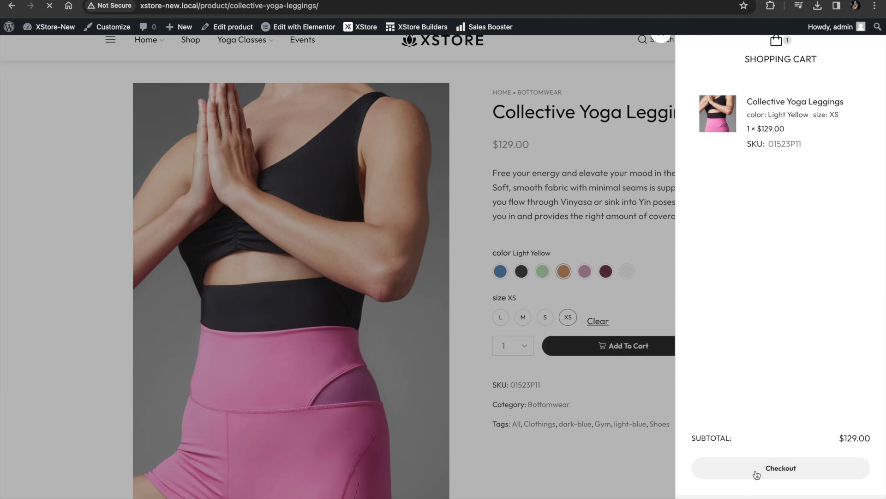
{"action": "scroll", "coordinate": [323, 203], "scroll_direction": "down", "scroll_amount": 3}
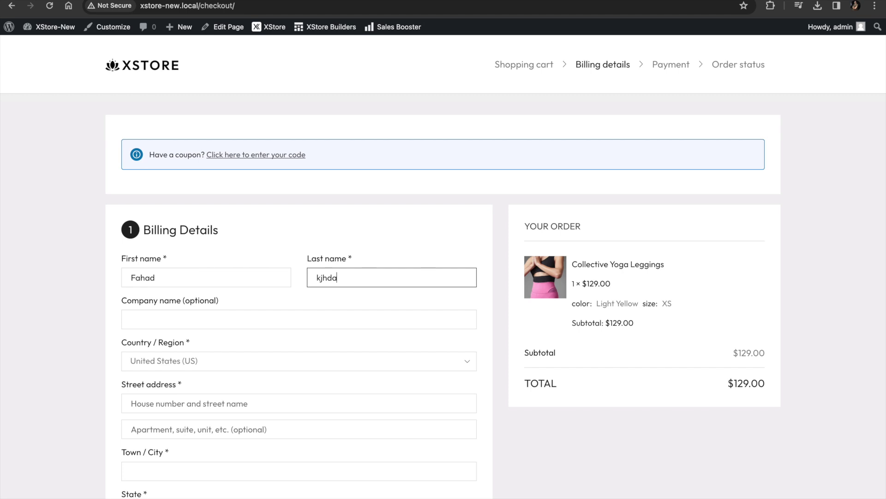
Step: Fill in the remaining billing details on the checkout page with the saved Esketchers address
{"action": "left_click", "coordinate": [195, 321]}
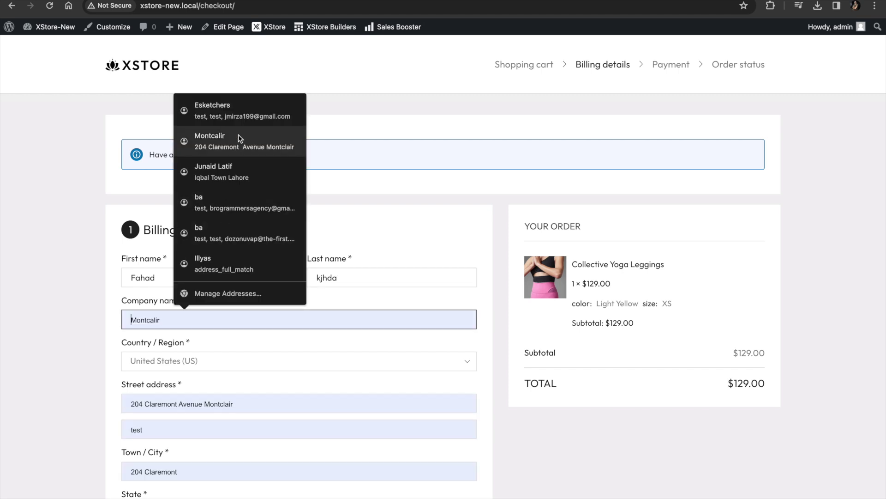
{"action": "left_click", "coordinate": [240, 113]}
{"action": "left_click", "coordinate": [288, 366]}
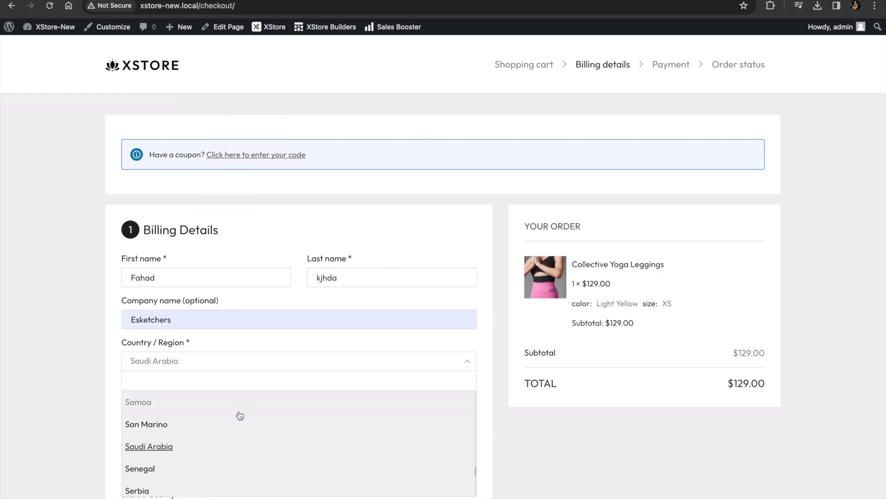
{"action": "scroll", "coordinate": [170, 393], "scroll_direction": "down", "scroll_amount": 10}
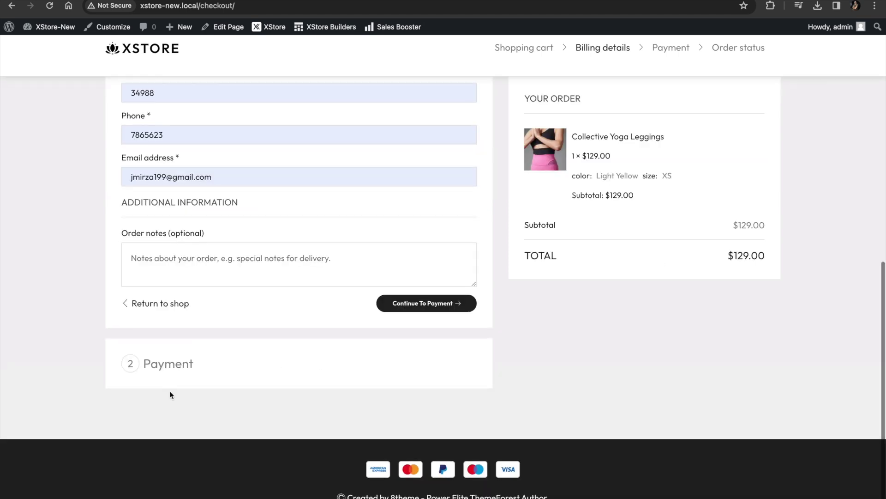
Step: Try to place the order from the Payment section and decline the browser's offer to update the saved address
{"action": "left_click", "coordinate": [184, 363]}
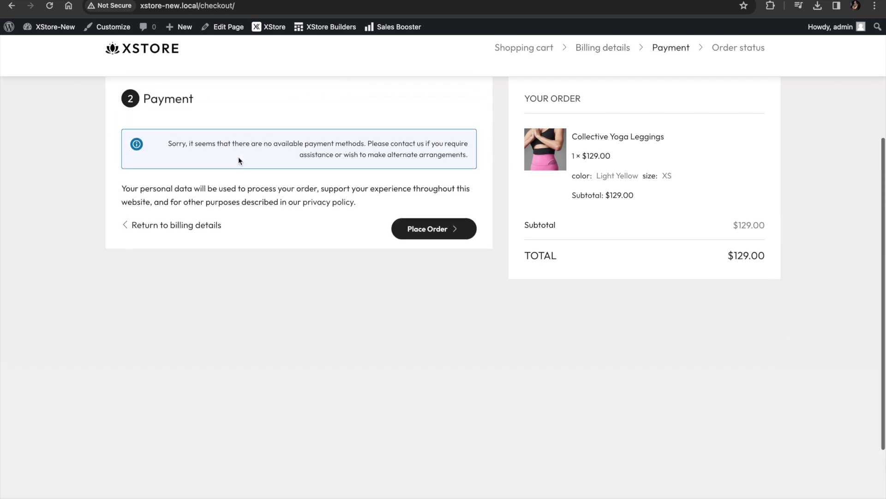
{"action": "left_click", "coordinate": [403, 230]}
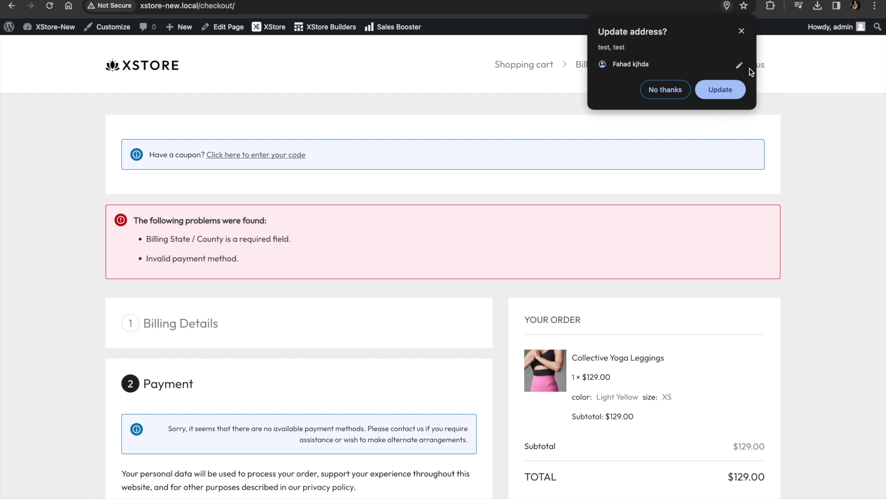
{"action": "left_click", "coordinate": [669, 92]}
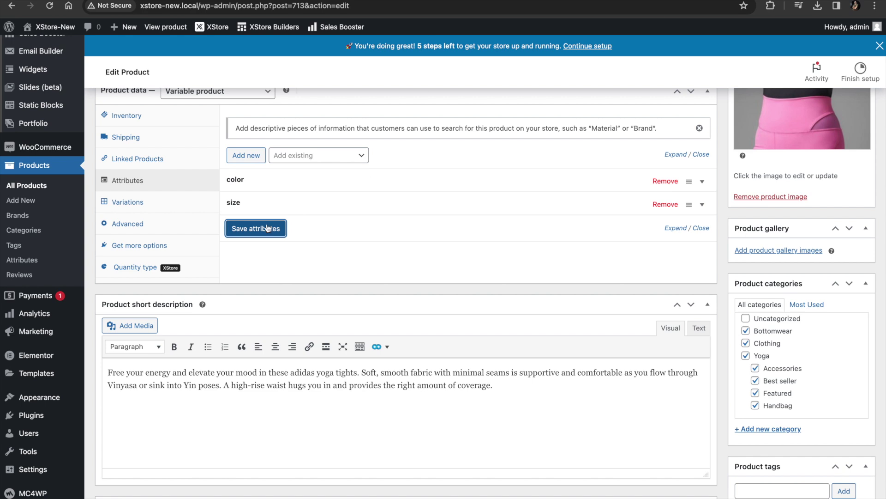
Step: Open the list of payment methods in the WooCommerce settings
{"action": "left_click", "coordinate": [55, 295]}
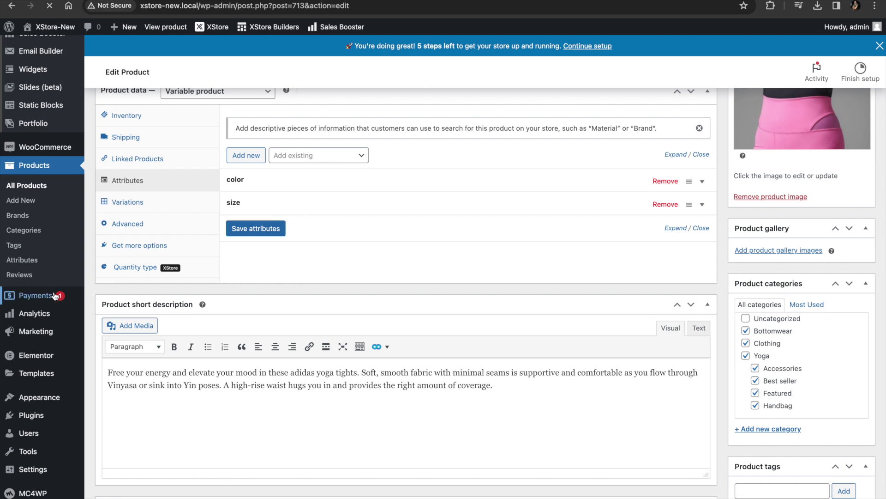
{"action": "mouse_move", "coordinate": [47, 327]}
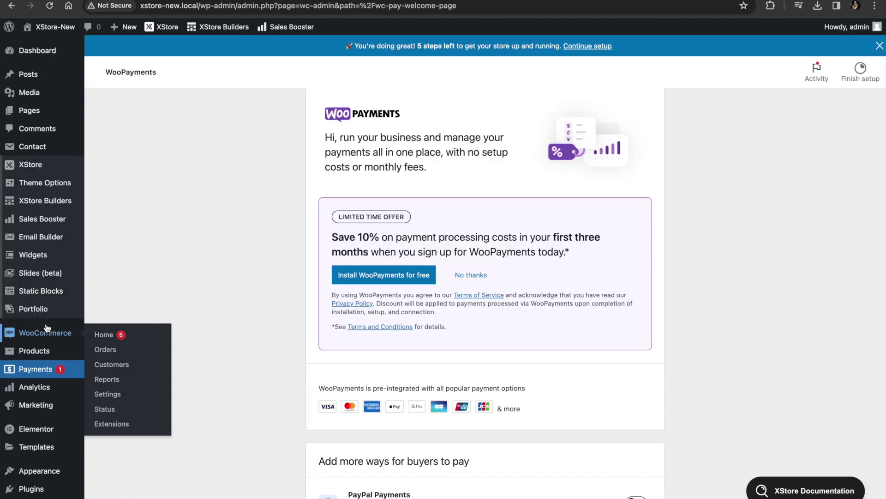
{"action": "left_click", "coordinate": [134, 394]}
{"action": "left_click", "coordinate": [434, 98]}
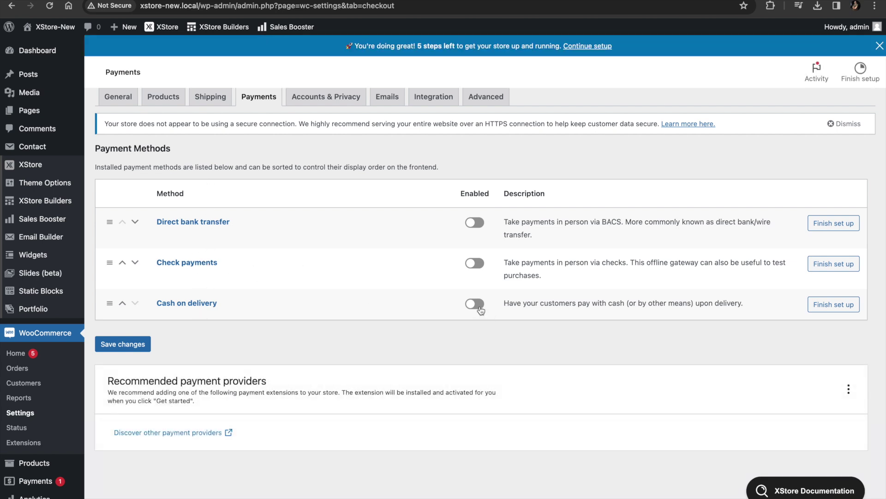
Step: Set up and save the Cash on delivery payment method, and enable Direct bank transfer
{"action": "left_click", "coordinate": [836, 308]}
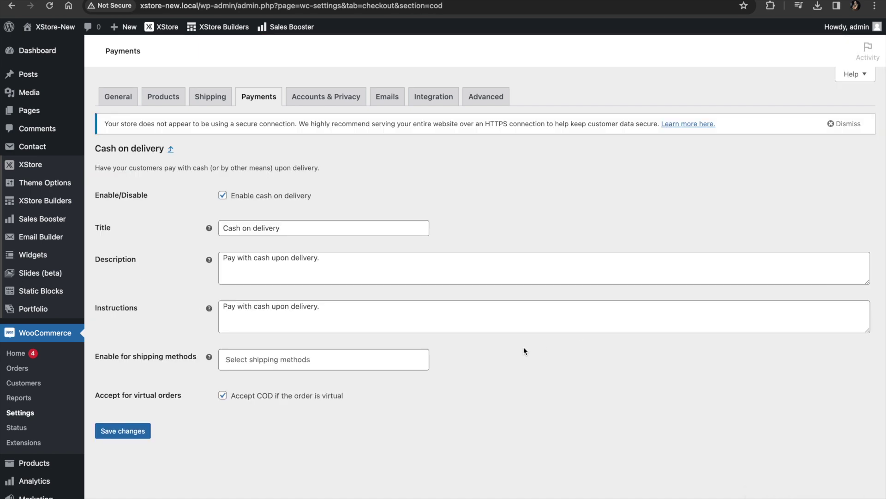
{"action": "scroll", "coordinate": [520, 355], "scroll_direction": "down", "scroll_amount": 3}
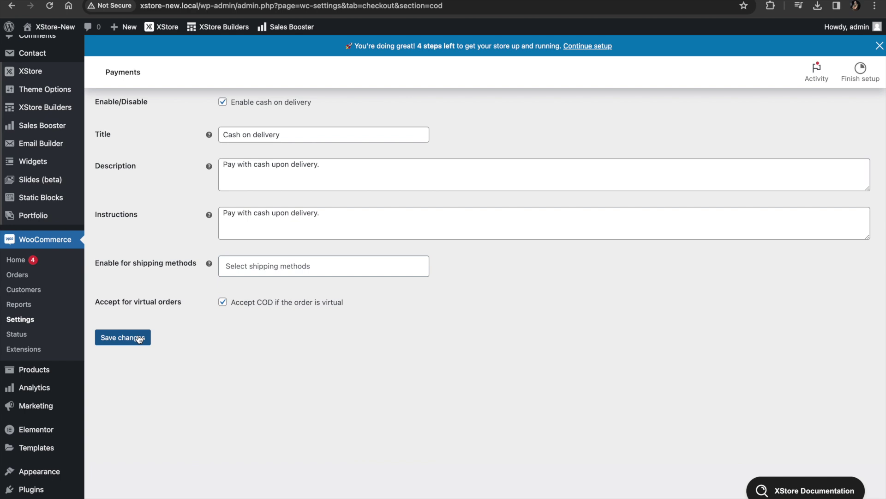
{"action": "left_click", "coordinate": [139, 338]}
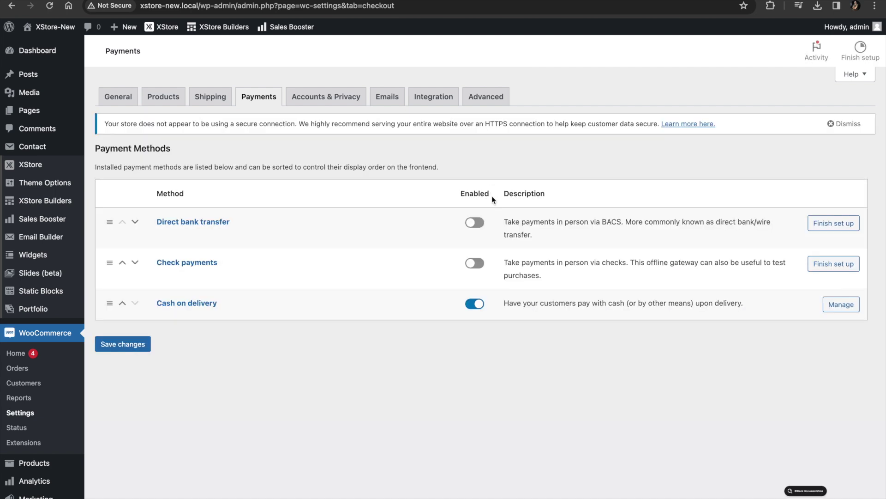
{"action": "left_click", "coordinate": [477, 224]}
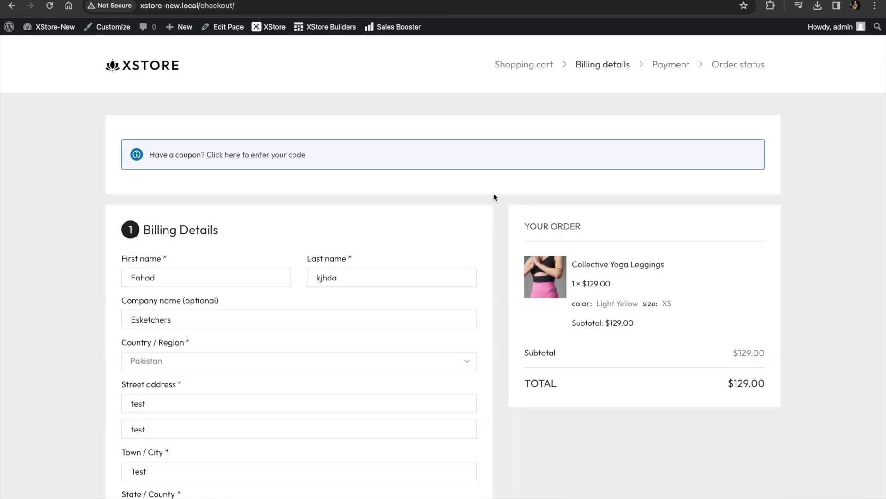
Step: Open the Payment section of the storefront checkout and choose Cash on delivery
{"action": "scroll", "coordinate": [493, 194], "scroll_direction": "down", "scroll_amount": 10}
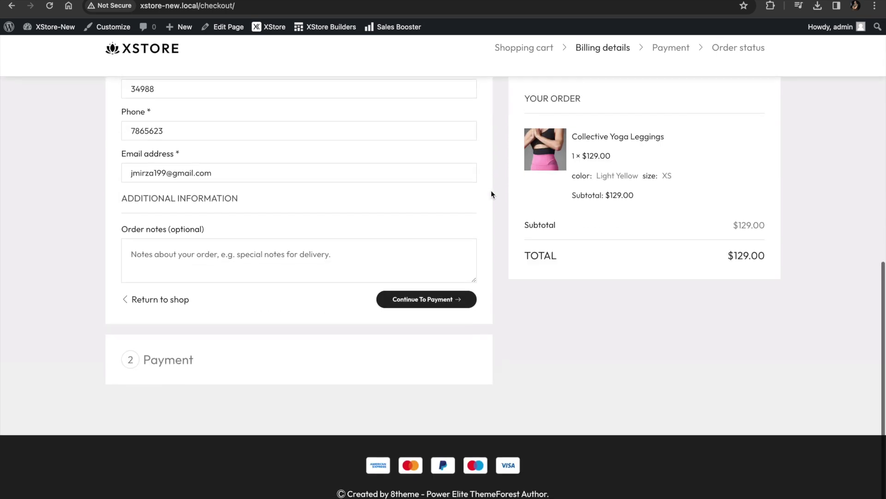
{"action": "left_click", "coordinate": [168, 362]}
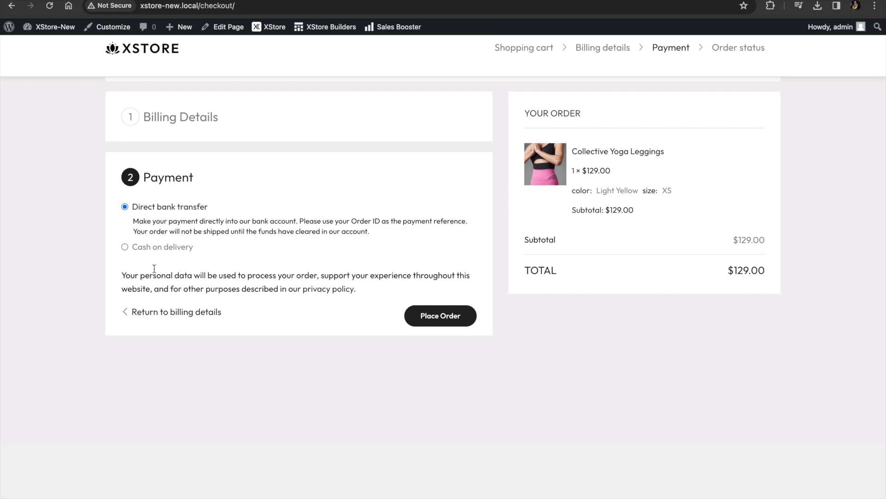
{"action": "left_click", "coordinate": [127, 246]}
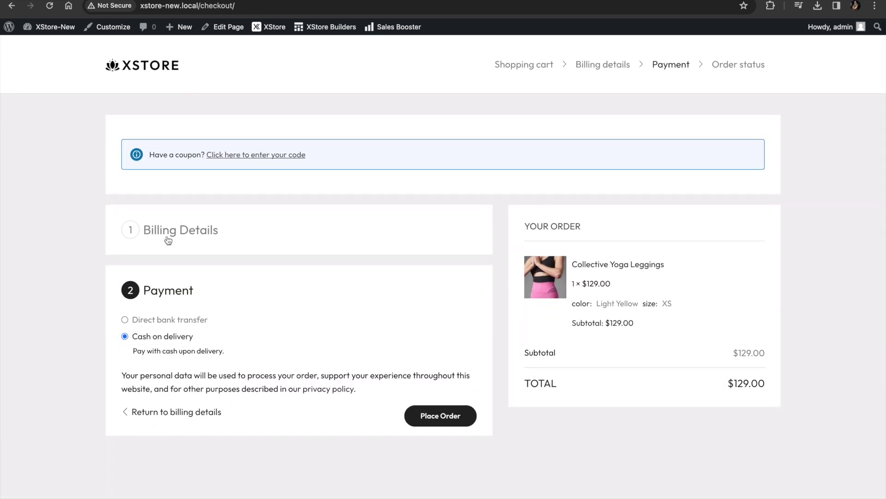
Step: Return to the billing details, select Punjab as the State / County and continue to payment
{"action": "left_click", "coordinate": [167, 236]}
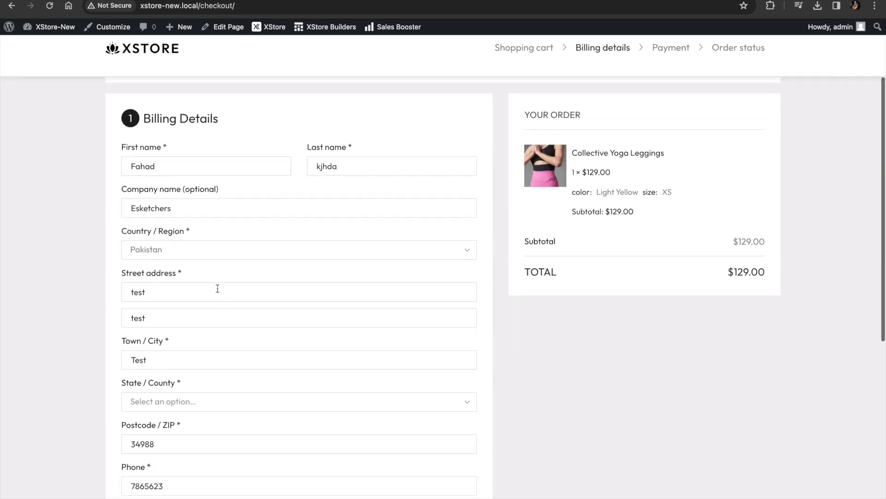
{"action": "left_click", "coordinate": [215, 293]}
{"action": "left_click", "coordinate": [103, 392]}
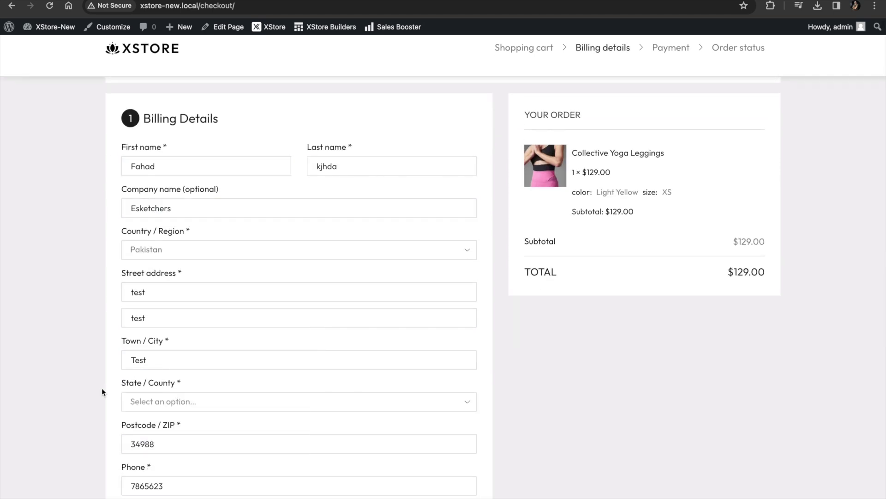
{"action": "left_click", "coordinate": [170, 403]}
{"action": "scroll", "coordinate": [171, 369], "scroll_direction": "down", "scroll_amount": 2}
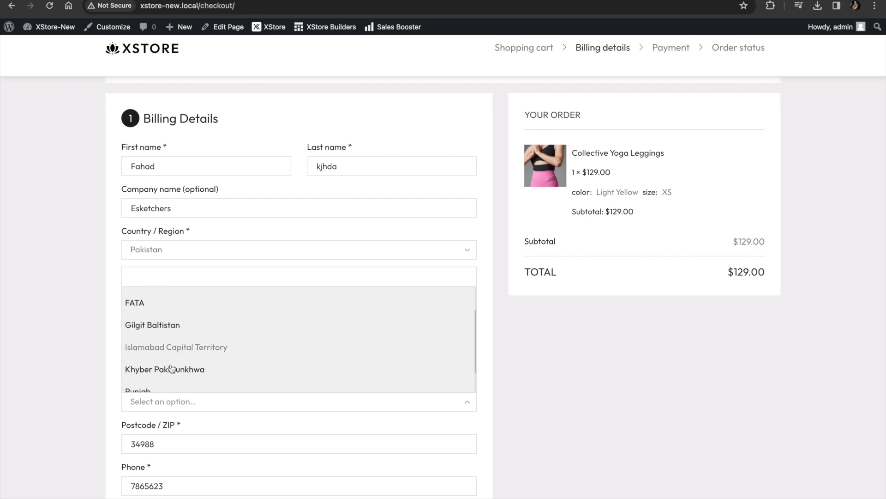
{"action": "left_click", "coordinate": [161, 386]}
{"action": "scroll", "coordinate": [362, 314], "scroll_direction": "down", "scroll_amount": 7}
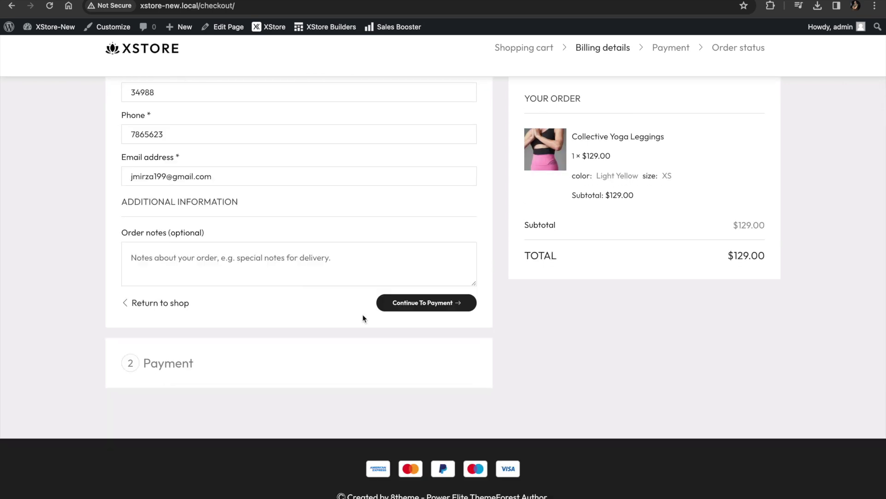
{"action": "left_click", "coordinate": [401, 308]}
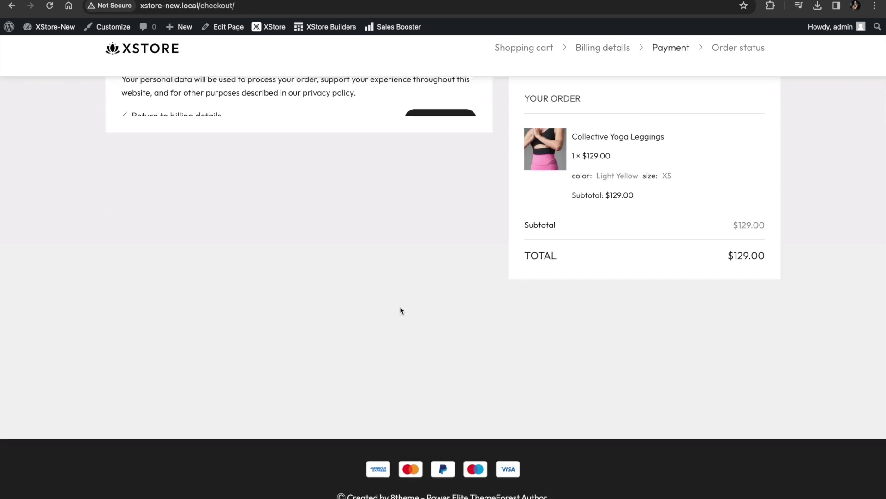
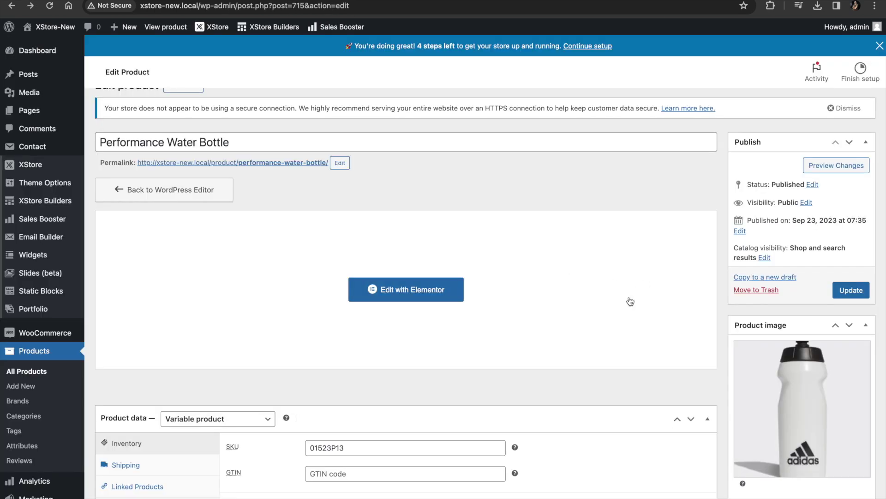
Step: Replace the Performance Water Bottle's product image with the black bottle 2-1.jpeg from the Media Library
{"action": "scroll", "coordinate": [773, 372], "scroll_direction": "down", "scroll_amount": 3}
{"action": "scroll", "coordinate": [773, 371], "scroll_direction": "down", "scroll_amount": 1}
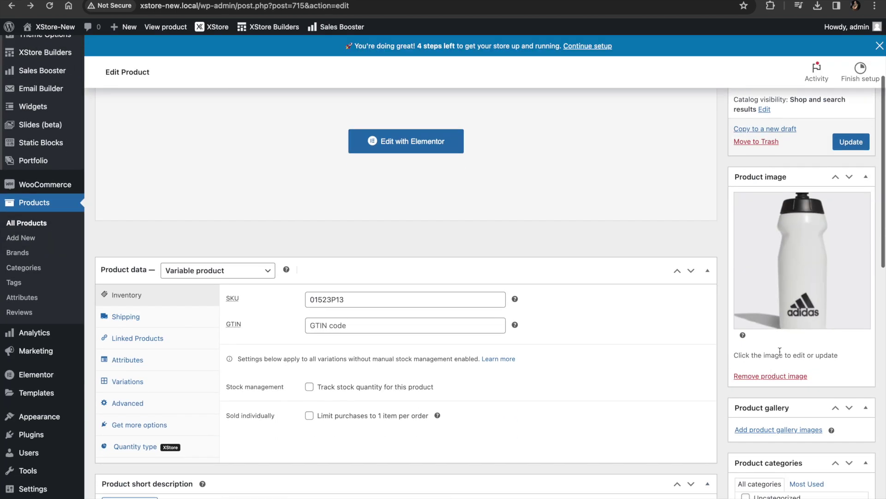
{"action": "left_click", "coordinate": [771, 377]}
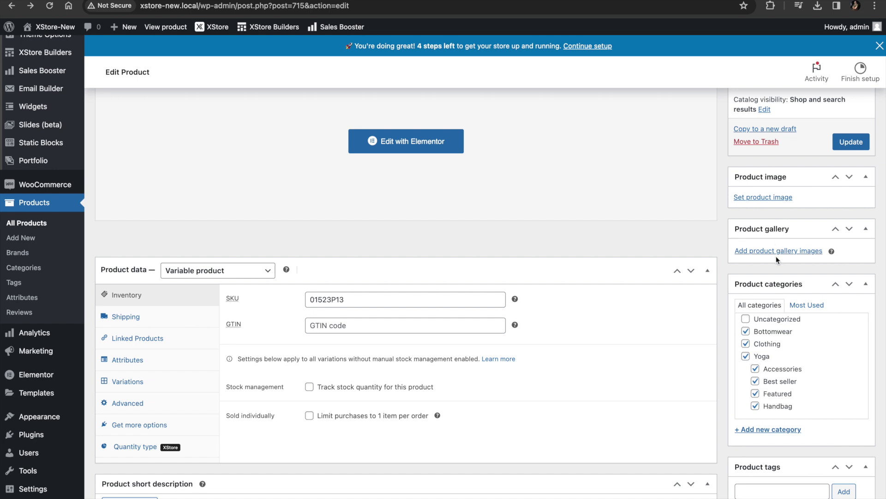
{"action": "left_click", "coordinate": [775, 197]}
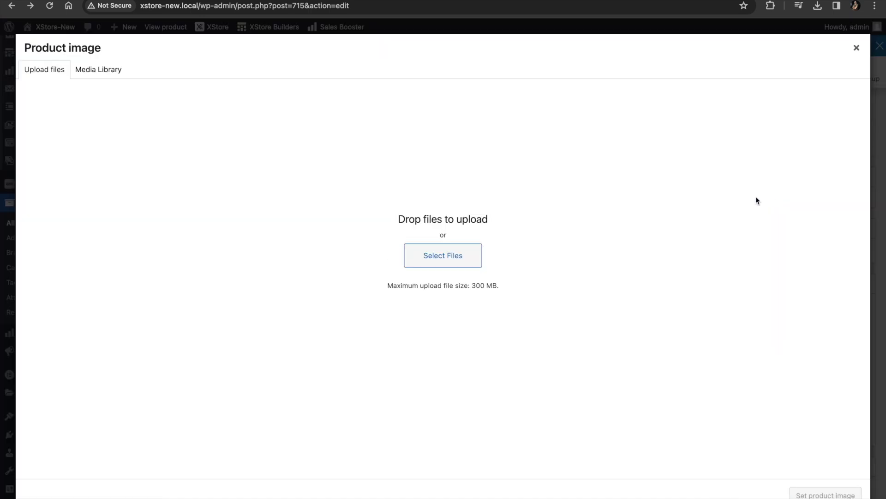
{"action": "left_click", "coordinate": [83, 66]}
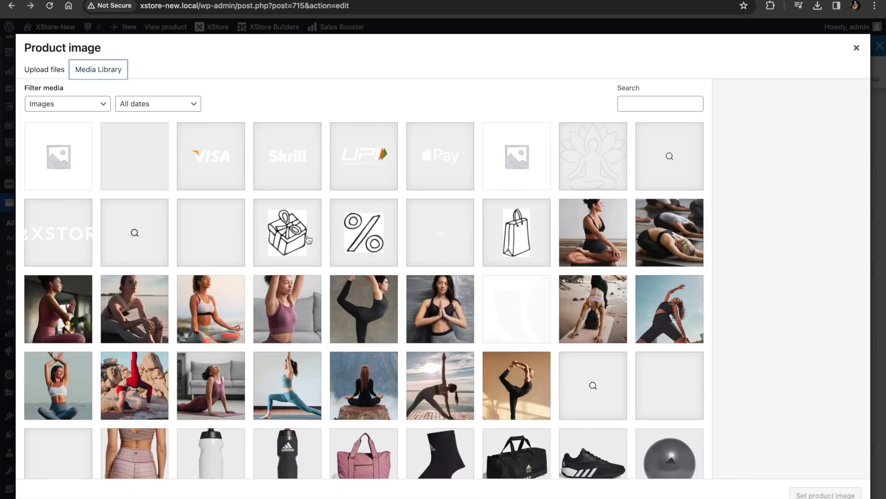
{"action": "scroll", "coordinate": [343, 256], "scroll_direction": "down", "scroll_amount": 2}
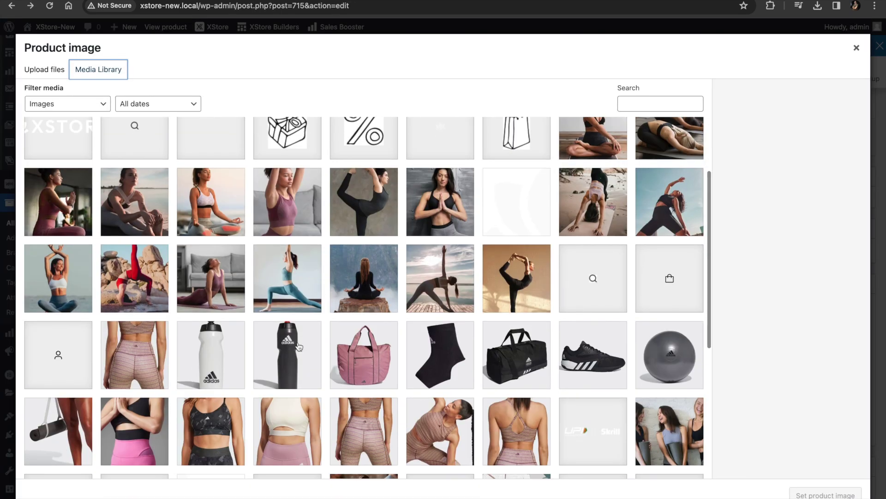
{"action": "left_click", "coordinate": [290, 360]}
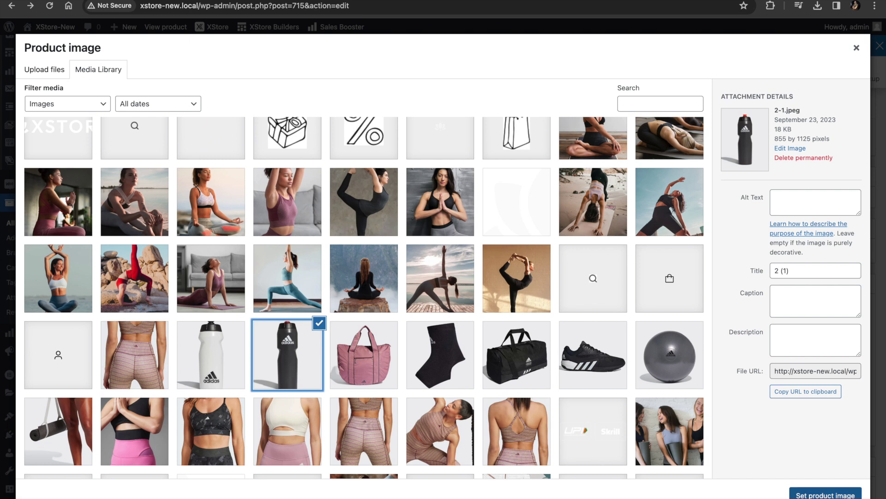
Step: Rename the Performance Water Bottle product to X_Theme Product and update it
{"action": "scroll", "coordinate": [787, 234], "scroll_direction": "down", "scroll_amount": 5}
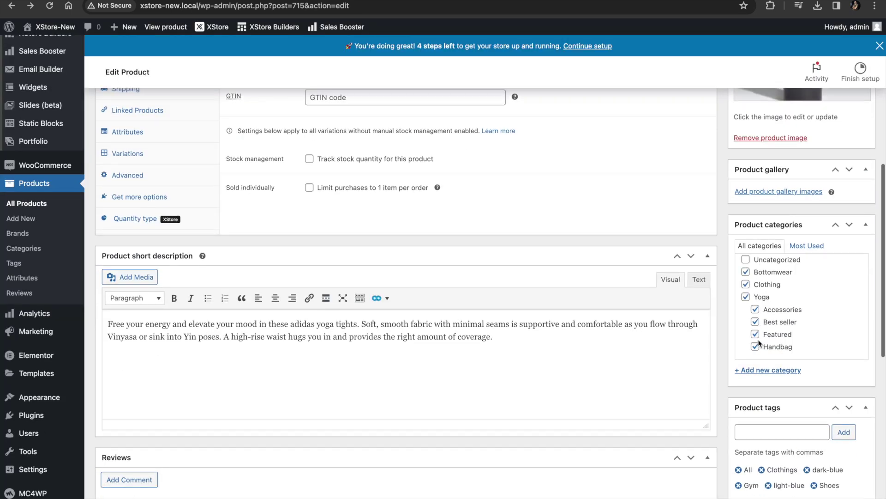
{"action": "scroll", "coordinate": [775, 432], "scroll_direction": "down", "scroll_amount": 3}
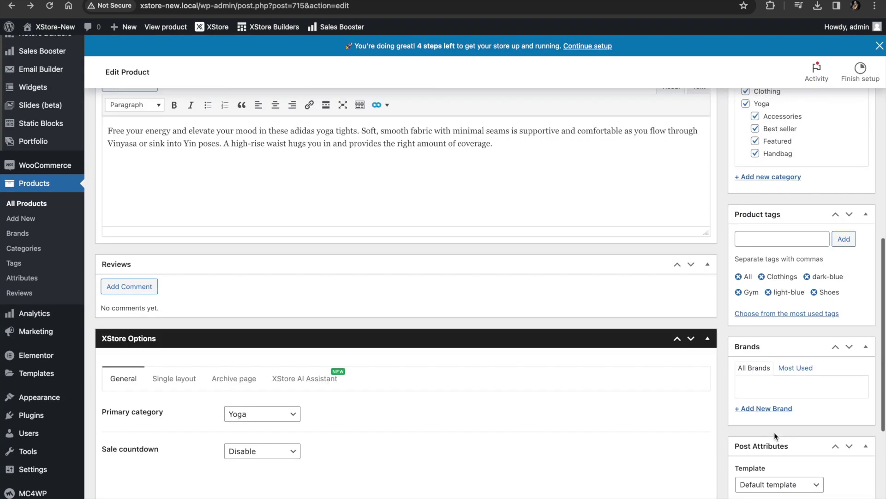
{"action": "scroll", "coordinate": [233, 296], "scroll_direction": "up", "scroll_amount": 10}
{"action": "scroll", "coordinate": [234, 294], "scroll_direction": "down", "scroll_amount": 13}
{"action": "scroll", "coordinate": [234, 294], "scroll_direction": "up", "scroll_amount": 15}
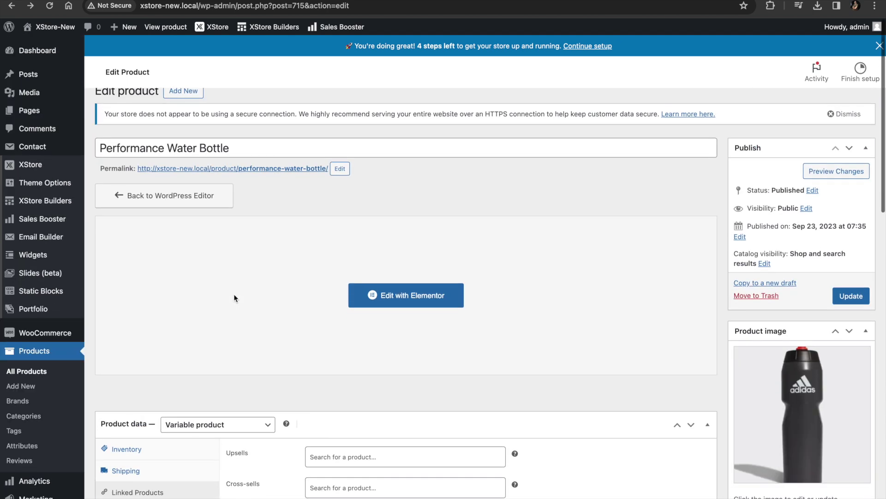
{"action": "triple_click", "coordinate": [200, 144]}
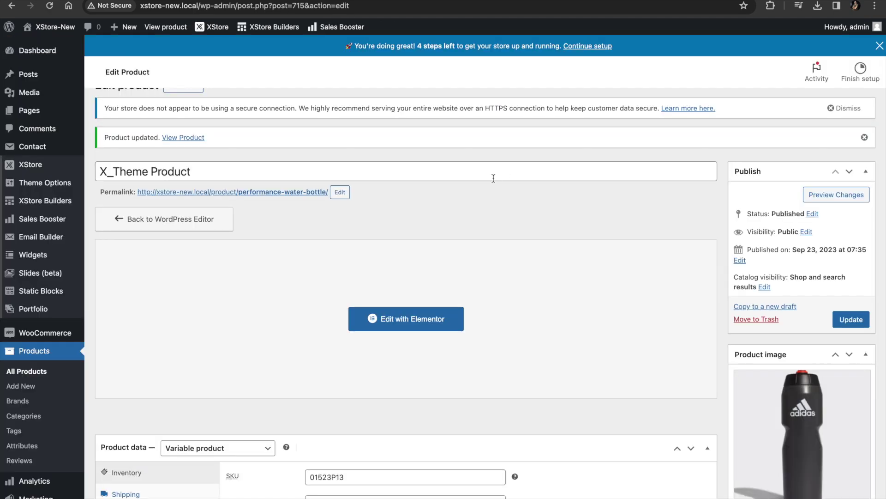
Step: Look over the updated product's data and open the XStore Control Panel
{"action": "scroll", "coordinate": [342, 239], "scroll_direction": "down", "scroll_amount": 5}
{"action": "scroll", "coordinate": [252, 347], "scroll_direction": "down", "scroll_amount": 10}
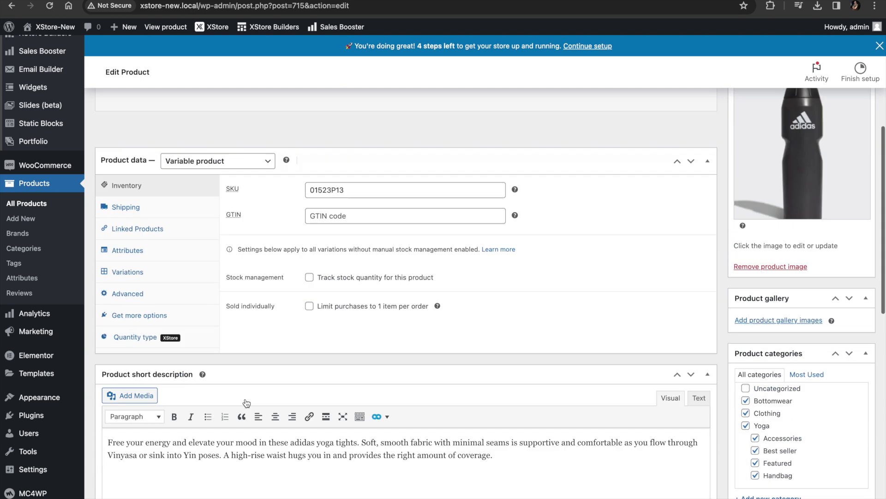
{"action": "scroll", "coordinate": [245, 398], "scroll_direction": "up", "scroll_amount": 15}
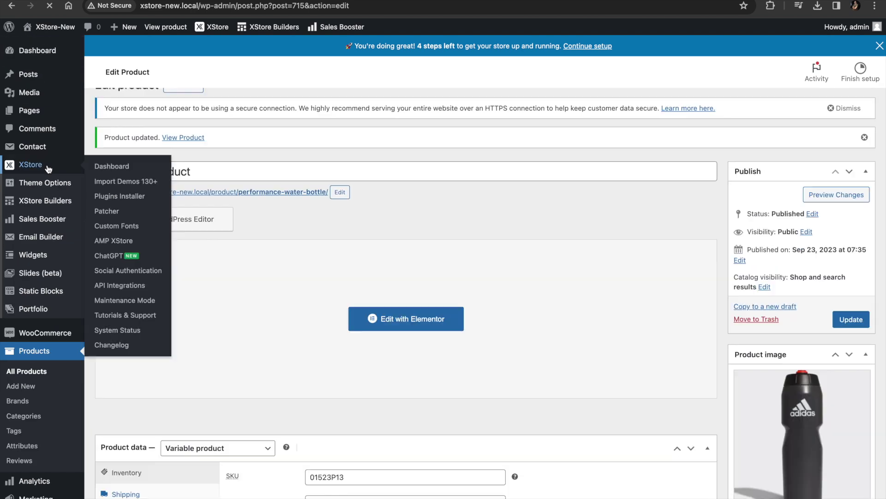
{"action": "left_click", "coordinate": [48, 168]}
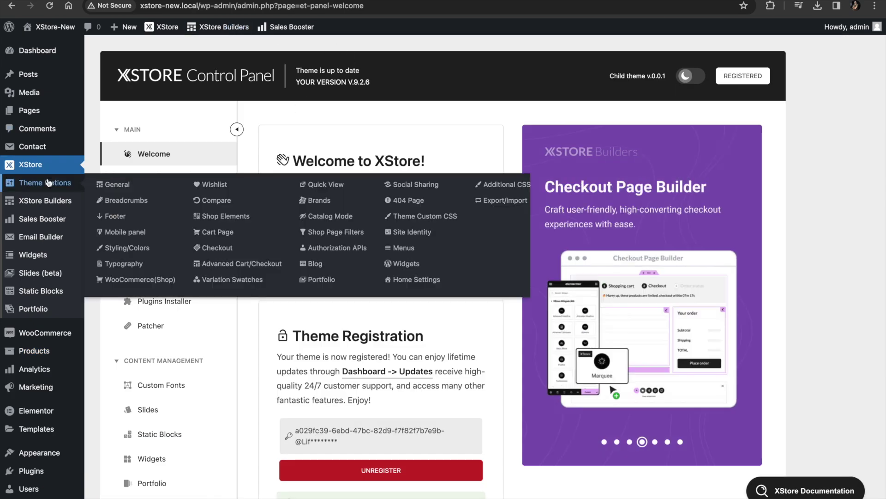
Step: Open the XStore Theme Options and look over the option sections and the live site preview
{"action": "left_click", "coordinate": [49, 182]}
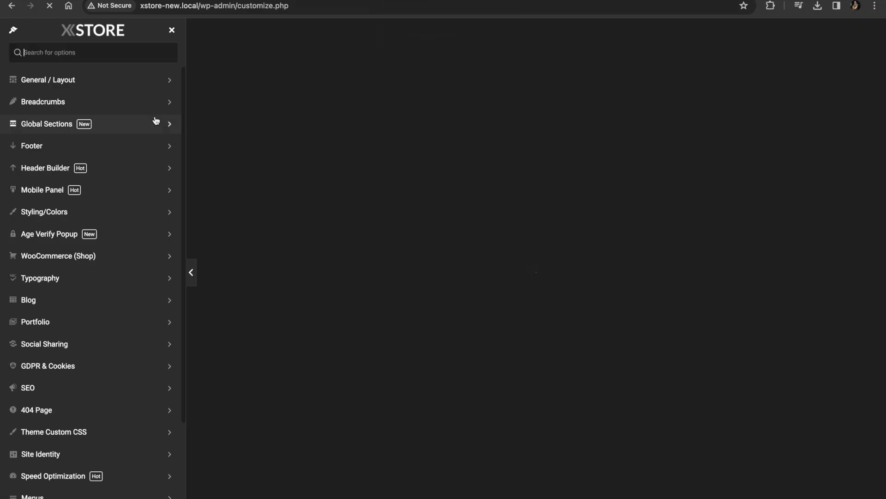
{"action": "scroll", "coordinate": [122, 324], "scroll_direction": "down", "scroll_amount": 3}
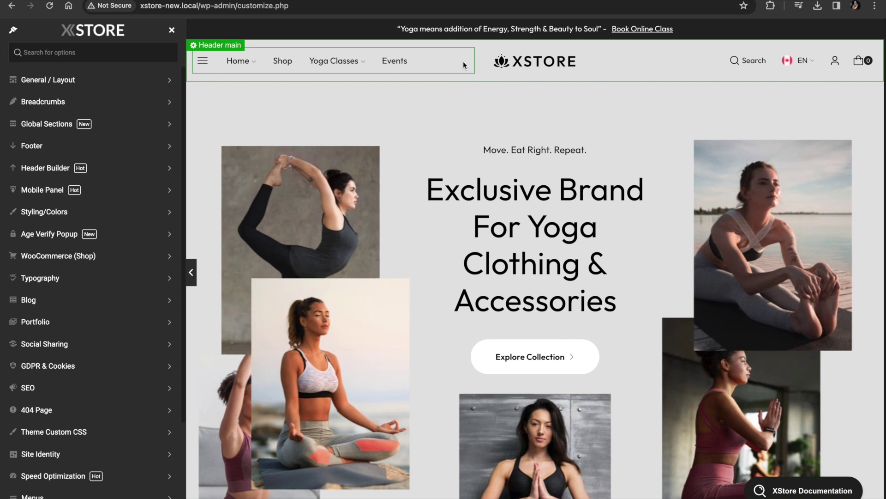
{"action": "left_click", "coordinate": [395, 61]}
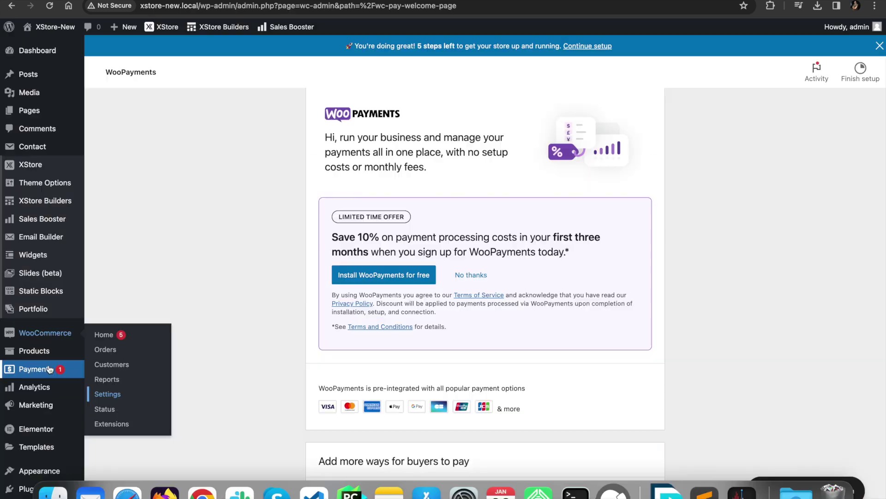
Step: Open the WordPress Menus page and inspect the 8Theme menu options of the Footer menu's English item
{"action": "scroll", "coordinate": [51, 369], "scroll_direction": "down", "scroll_amount": 3}
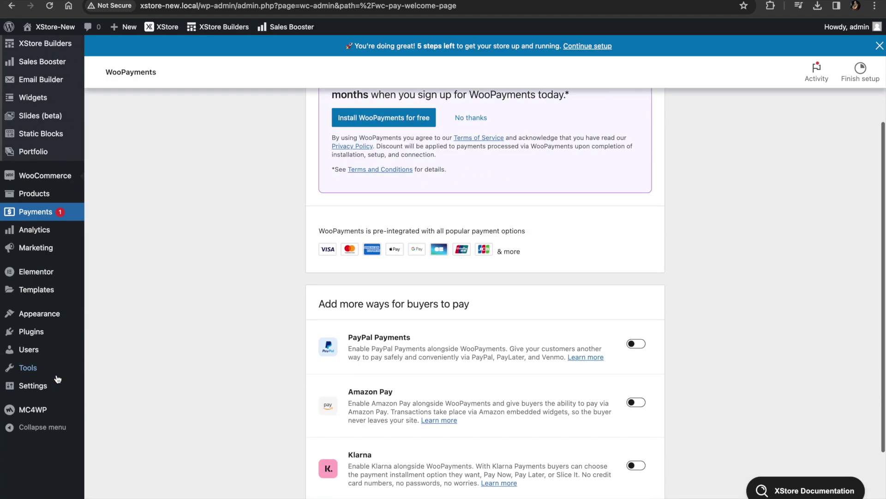
{"action": "mouse_move", "coordinate": [46, 314]}
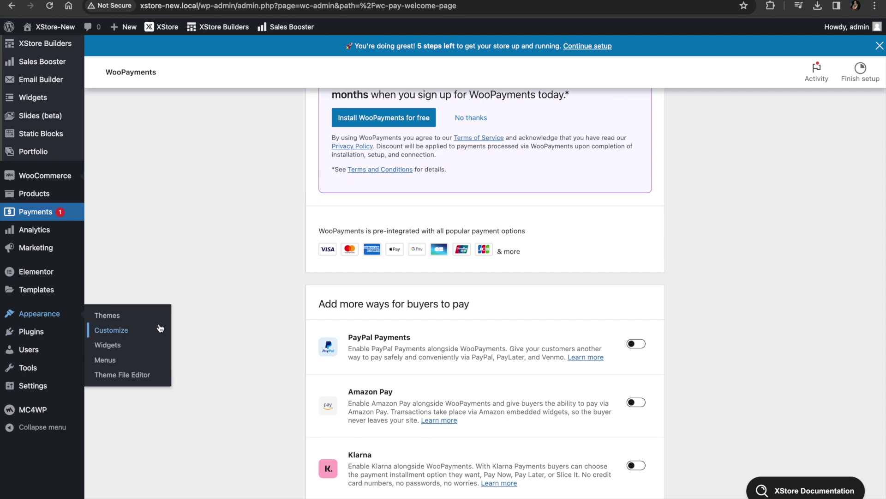
{"action": "left_click", "coordinate": [140, 359]}
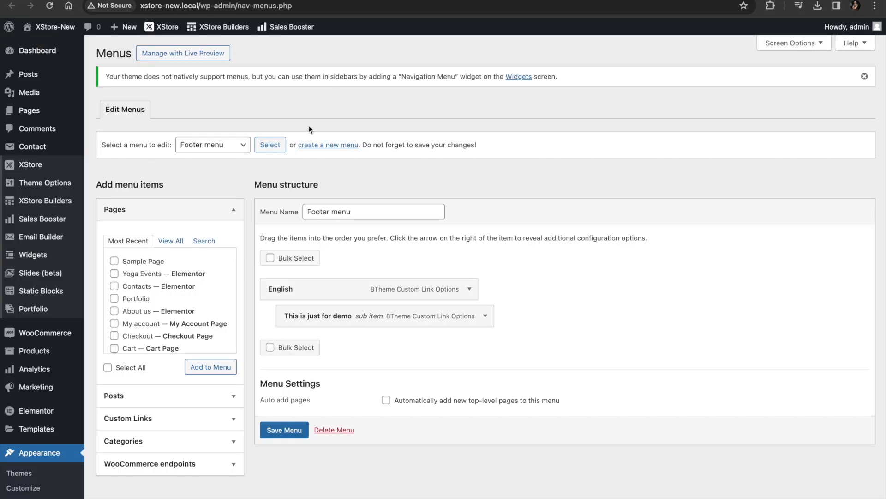
{"action": "left_click", "coordinate": [427, 296]}
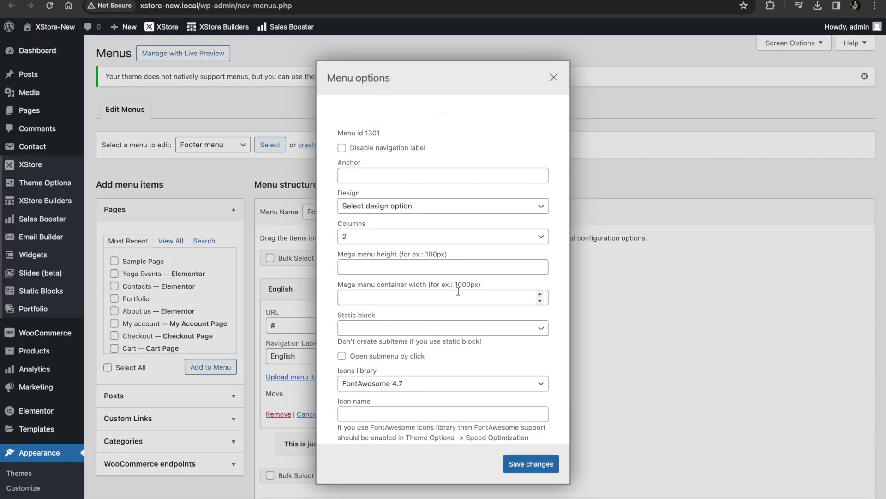
{"action": "left_click", "coordinate": [554, 78]}
Step: Load the Main menu for editing and add a custom link labelled Our Company with the URL #
{"action": "left_click", "coordinate": [232, 144]}
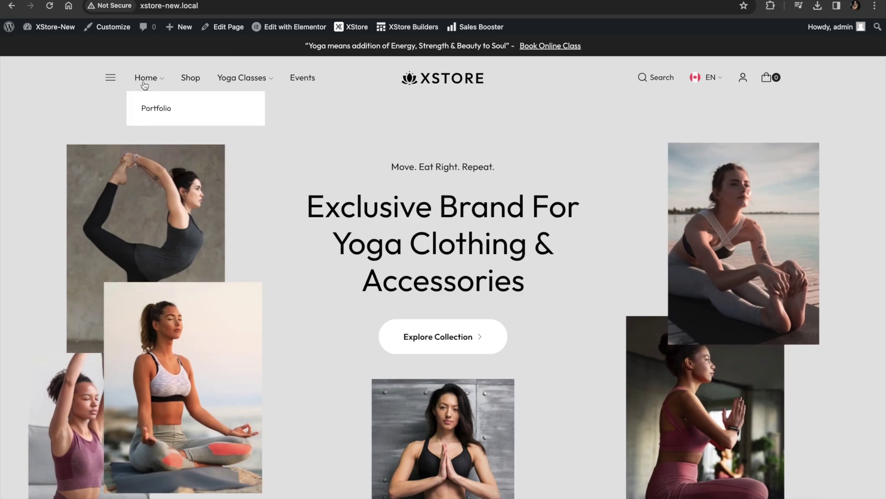
{"action": "mouse_move", "coordinate": [216, 85]}
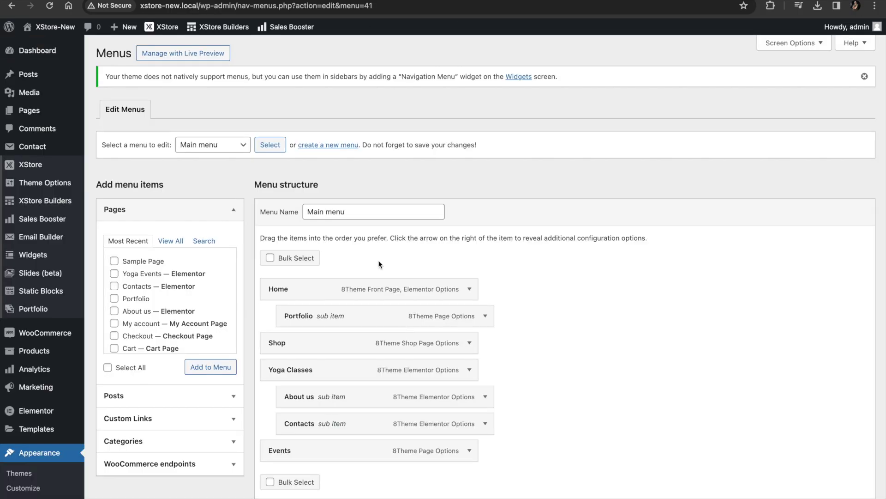
{"action": "scroll", "coordinate": [360, 266], "scroll_direction": "down", "scroll_amount": 2}
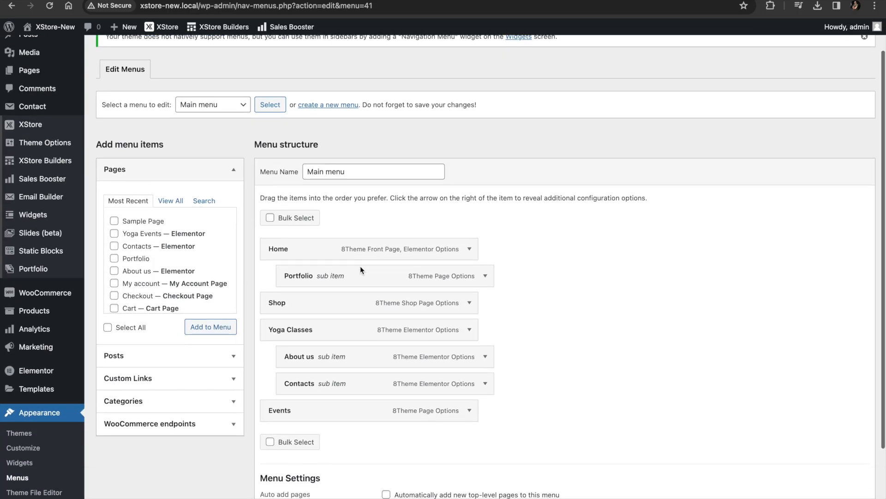
{"action": "scroll", "coordinate": [194, 257], "scroll_direction": "down", "scroll_amount": 1}
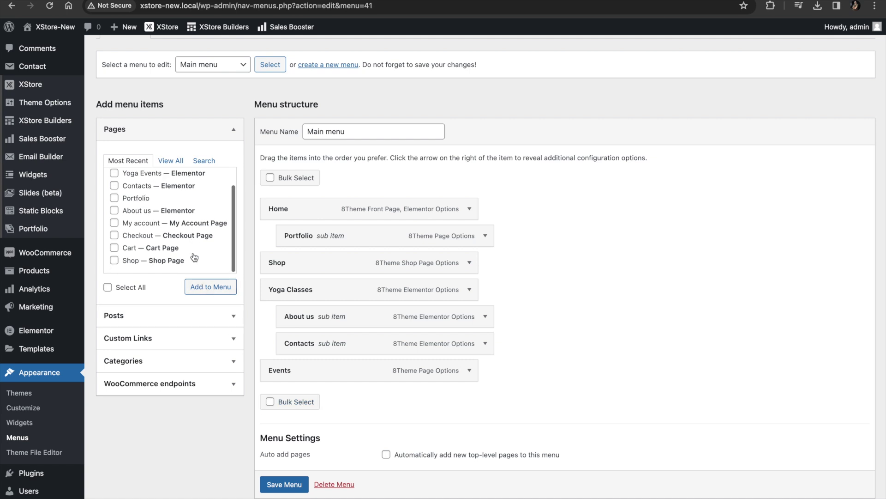
{"action": "left_click", "coordinate": [143, 315]}
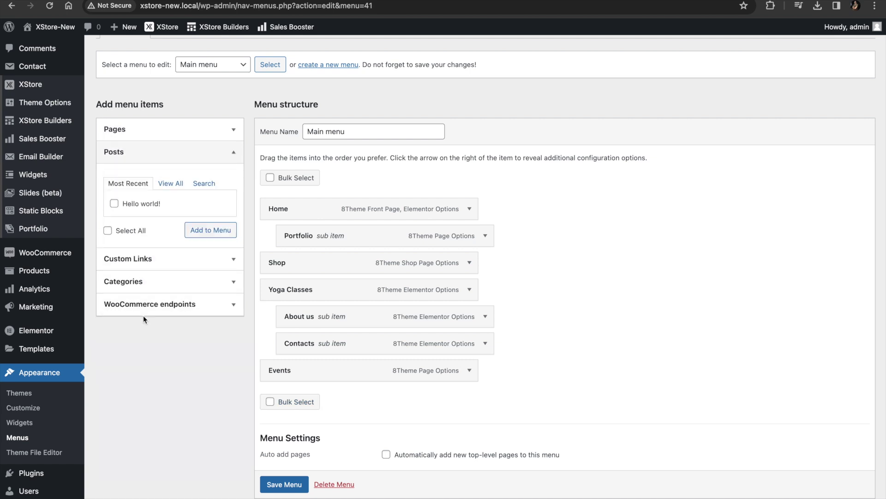
{"action": "left_click", "coordinate": [144, 259]}
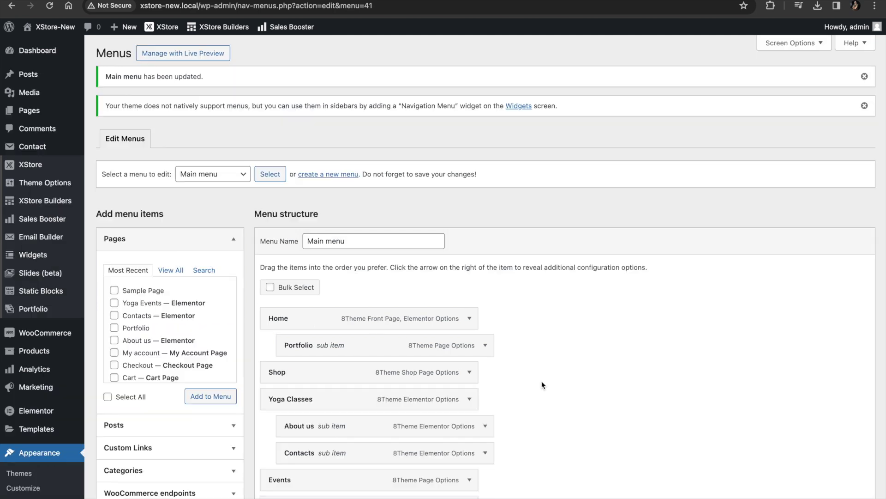
Step: Remove the Our Company item from the Main menu and save the menu
{"action": "scroll", "coordinate": [542, 383], "scroll_direction": "down", "scroll_amount": 3}
{"action": "left_click", "coordinate": [470, 353]}
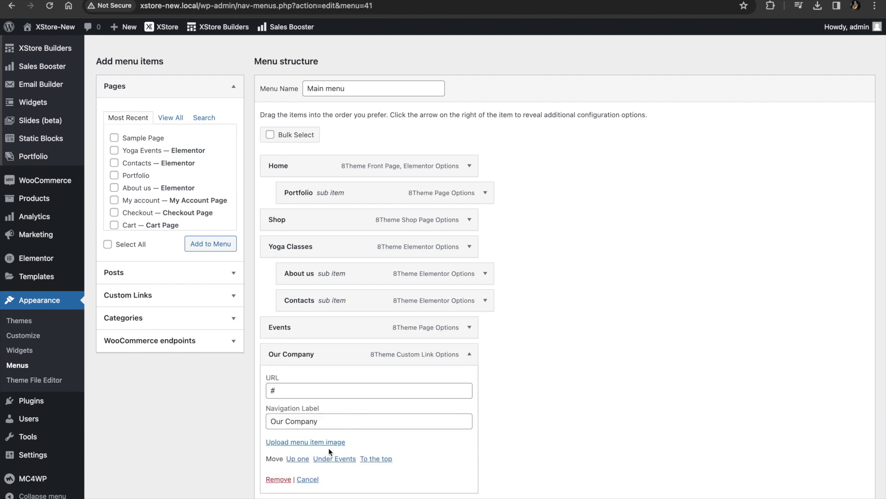
{"action": "left_click", "coordinate": [278, 479]}
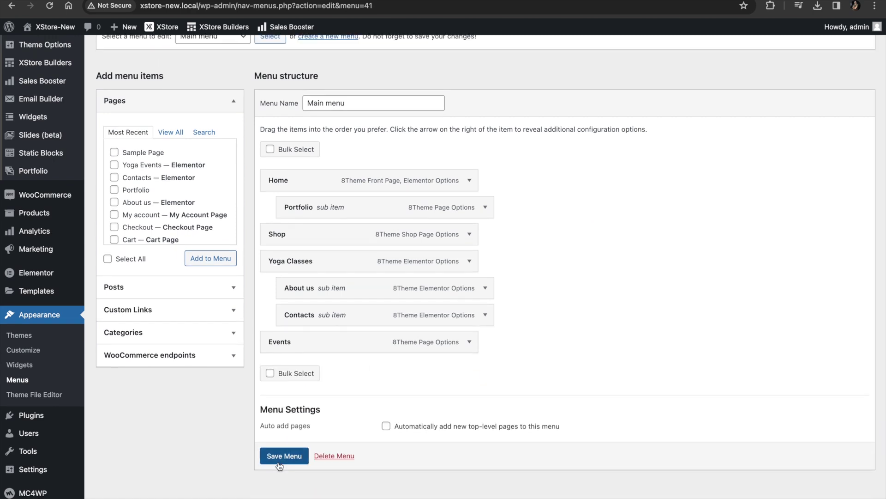
{"action": "left_click", "coordinate": [279, 462]}
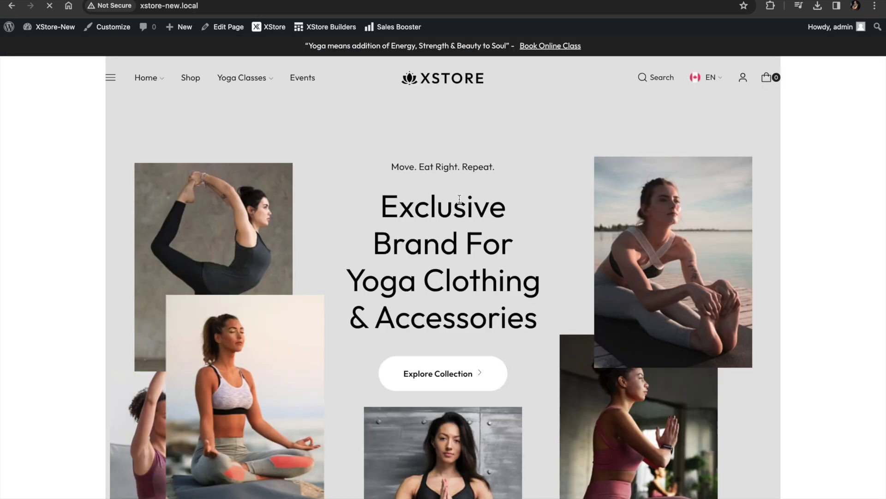
Step: Open the home page in Elementor and replace the "Exclusive Brand For Yoga Clothing & Accessories" heading with the channel's name
{"action": "scroll", "coordinate": [406, 103], "scroll_direction": "down", "scroll_amount": 10}
{"action": "scroll", "coordinate": [368, 224], "scroll_direction": "up", "scroll_amount": 2}
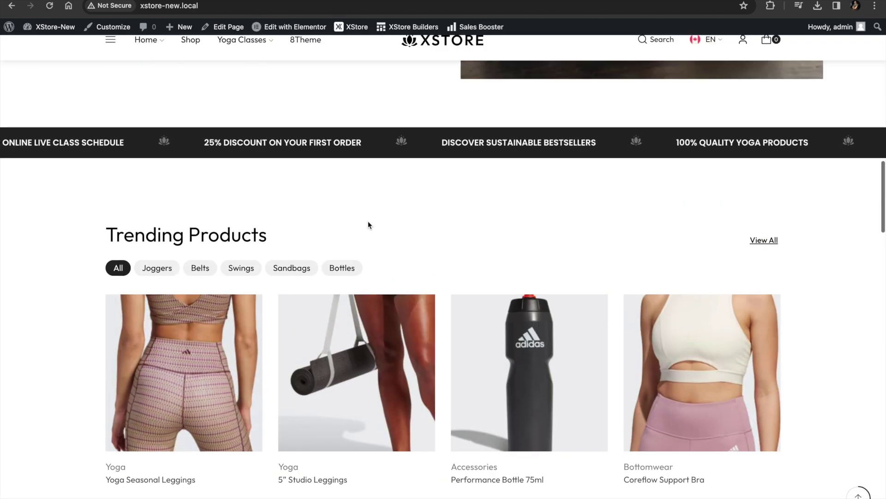
{"action": "left_click", "coordinate": [287, 29]}
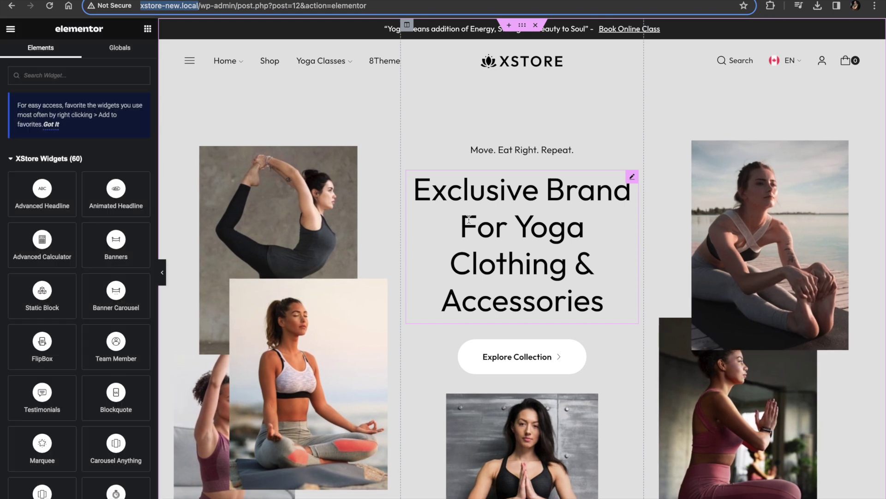
{"action": "left_click", "coordinate": [512, 211]}
{"action": "double_click", "coordinate": [481, 179]}
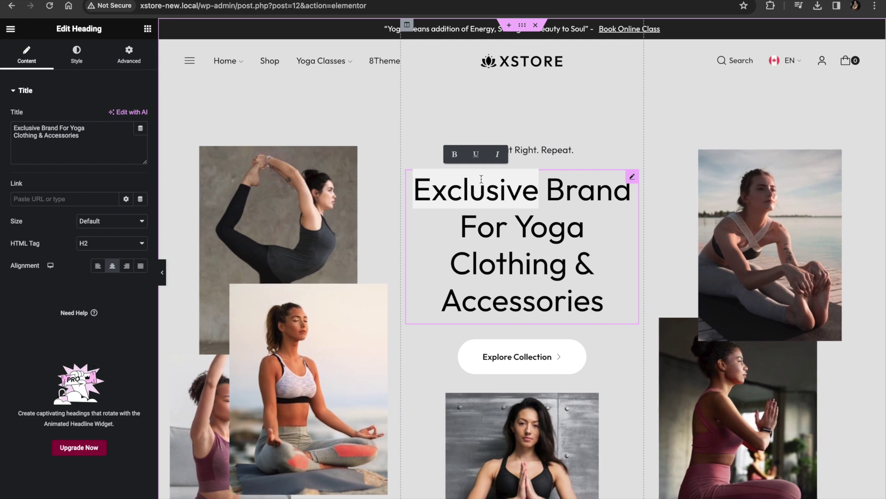
{"action": "key", "text": "ctrl+a"}
{"action": "type", "text": "L"}
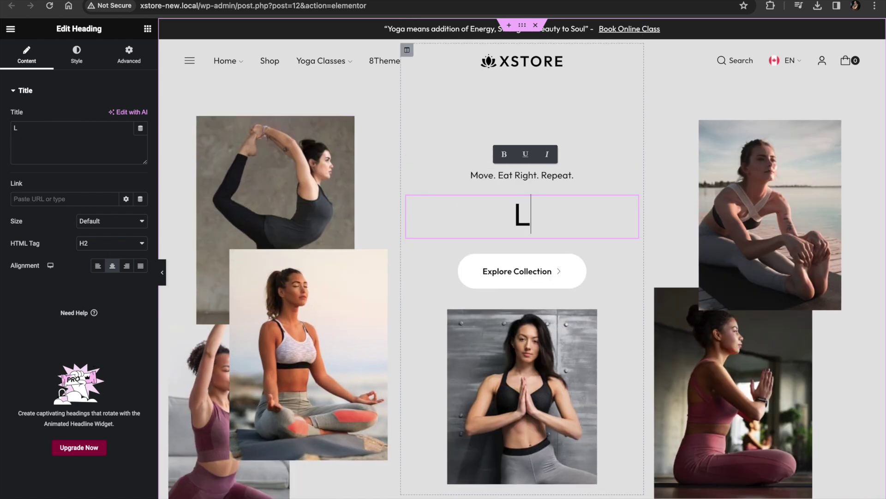
{"action": "type", "text": "ife of Fahad"}
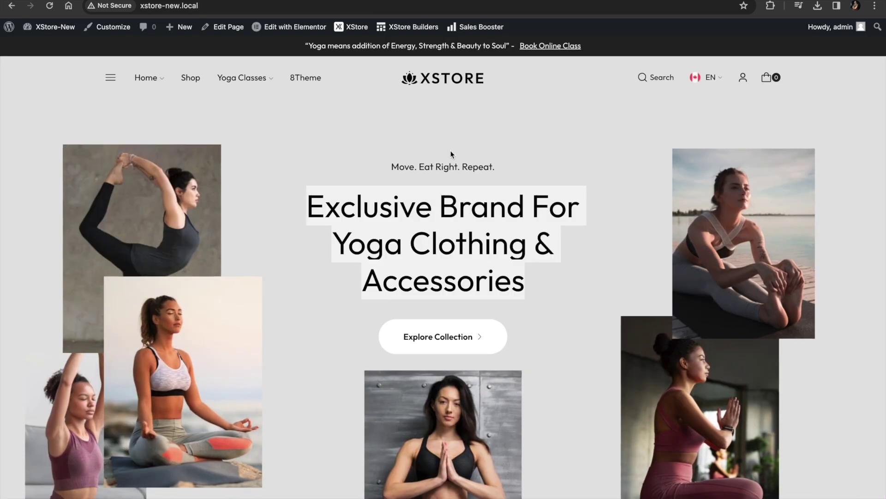
Step: Reload the live home page and check the changed hero heading
{"action": "key", "text": "super+r"}
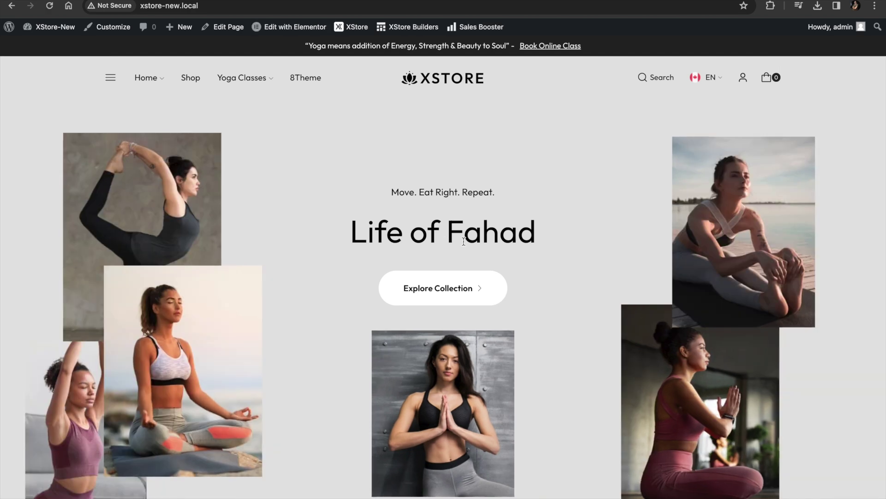
{"action": "scroll", "coordinate": [464, 244], "scroll_direction": "down", "scroll_amount": 5}
{"action": "scroll", "coordinate": [464, 245], "scroll_direction": "up", "scroll_amount": 5}
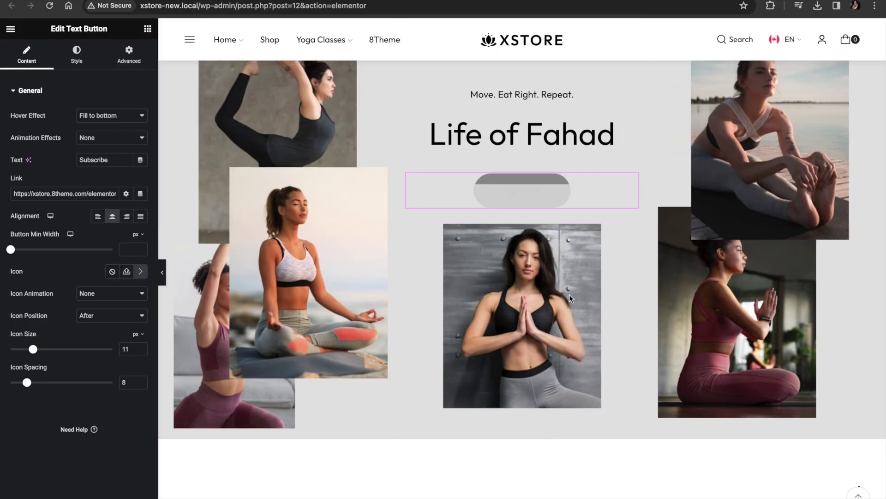
Step: Move the hero heading below the Subscribe button in Elementor and check the new order on the live home page
{"action": "left_click_drag", "start_coordinate": [631, 122], "coordinate": [626, 187]}
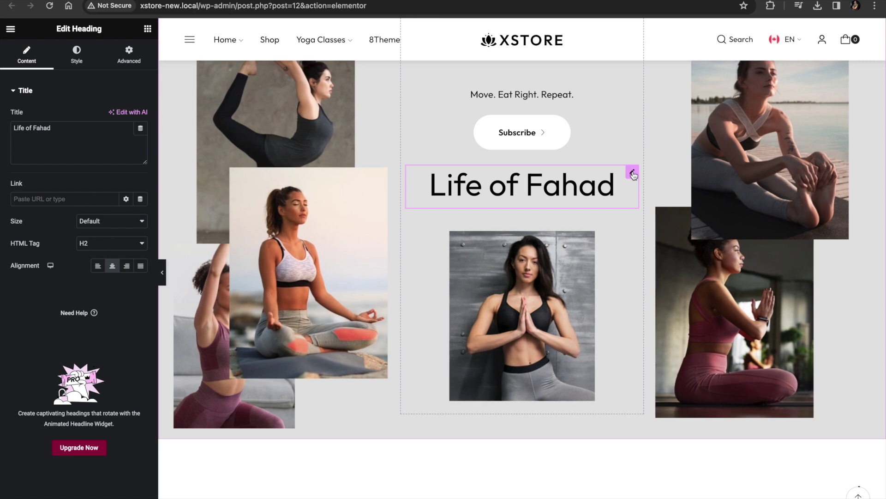
{"action": "mouse_move", "coordinate": [632, 173]}
{"action": "left_mouse_down"}
{"action": "mouse_move", "coordinate": [622, 121]}
{"action": "mouse_move", "coordinate": [629, 172]}
{"action": "left_mouse_up"}
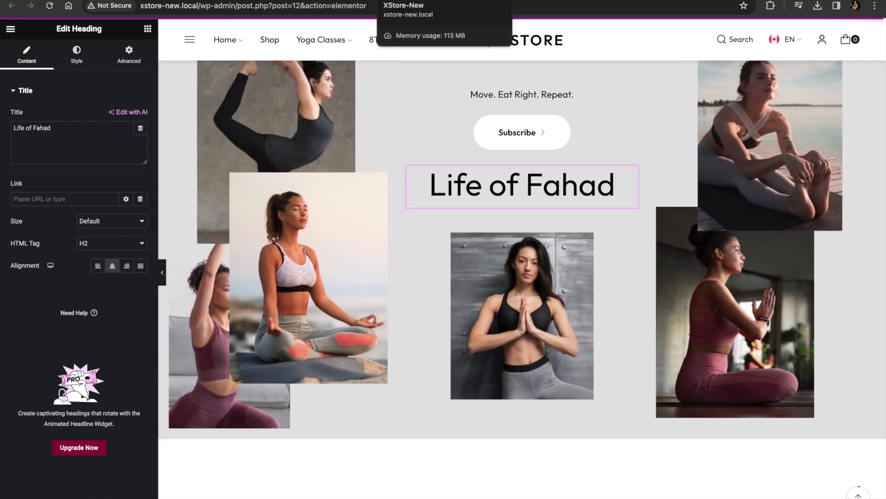
{"action": "left_click", "coordinate": [418, 2]}
{"action": "left_click", "coordinate": [443, 246]}
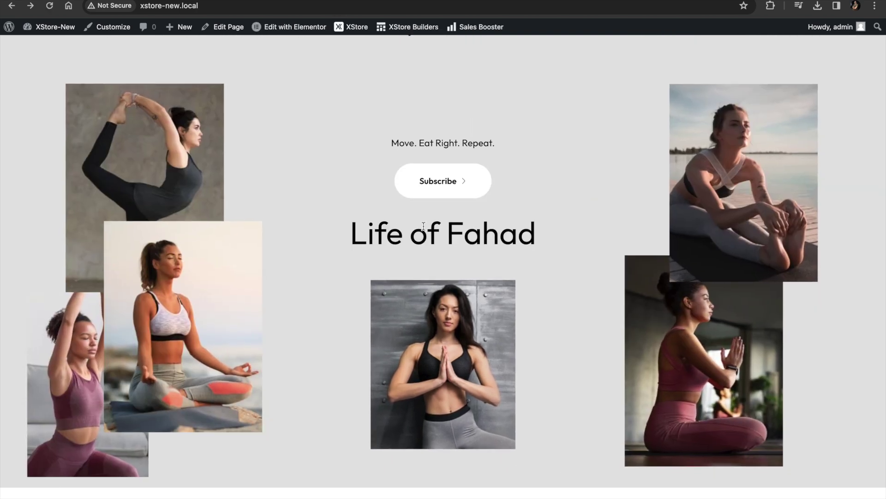
{"action": "scroll", "coordinate": [423, 226], "scroll_direction": "down", "scroll_amount": 15}
{"action": "left_click", "coordinate": [383, 184]}
{"action": "left_click", "coordinate": [383, 183]}
{"action": "scroll", "coordinate": [383, 185], "scroll_direction": "up", "scroll_amount": 3}
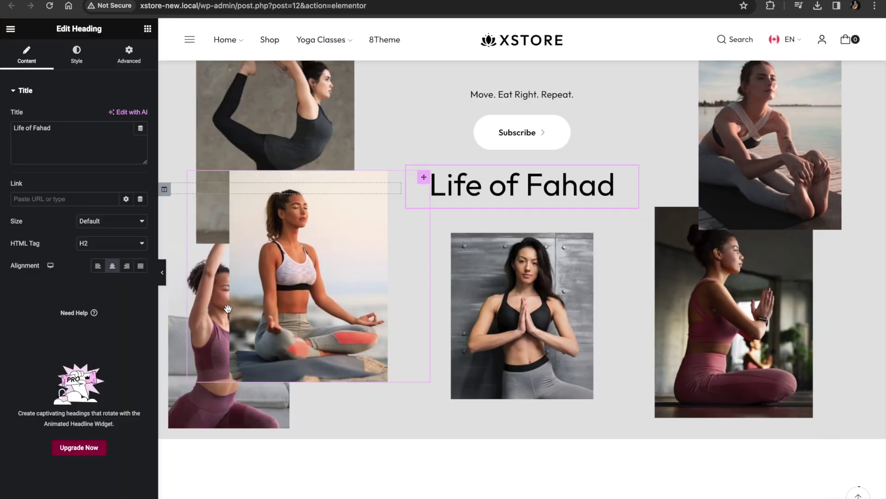
Step: Open the Collection section's accordion for editing in Elementor and examine its items and the Women Clothing description text
{"action": "scroll", "coordinate": [318, 244], "scroll_direction": "down", "scroll_amount": 10}
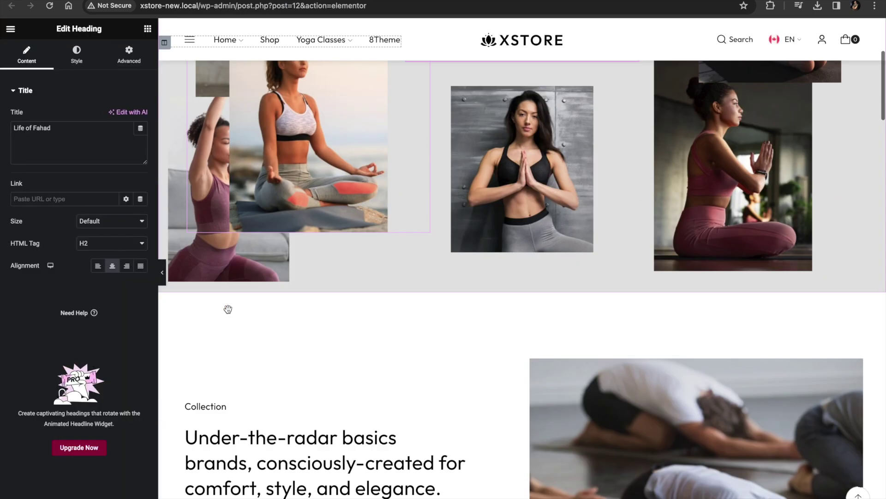
{"action": "left_click", "coordinate": [321, 245]}
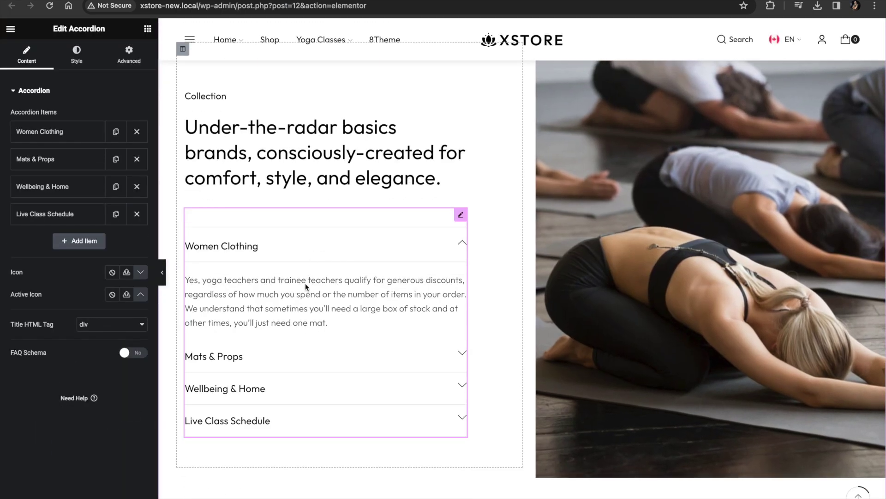
{"action": "left_click", "coordinate": [311, 251]}
{"action": "left_click", "coordinate": [290, 281]}
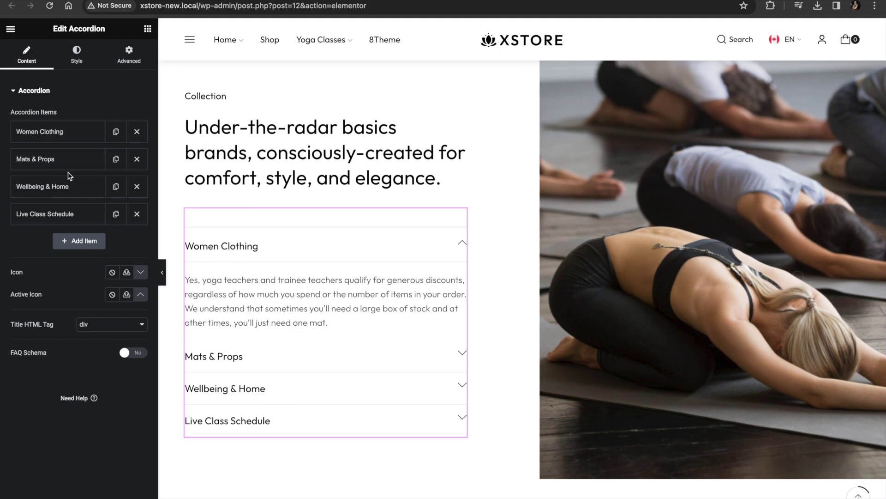
{"action": "left_click", "coordinate": [228, 290]}
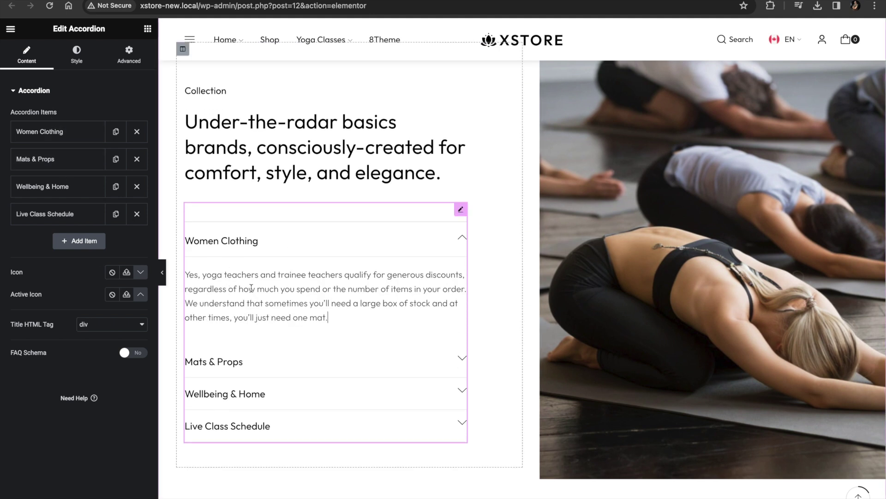
{"action": "triple_click", "coordinate": [251, 289]}
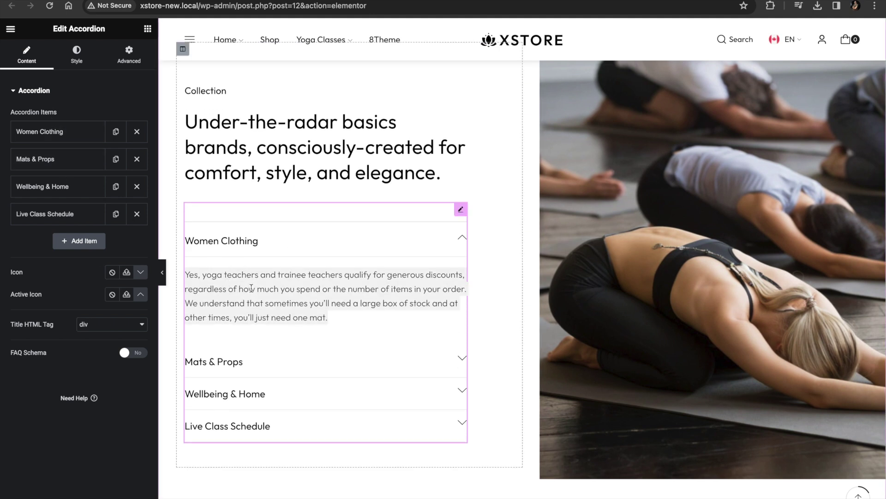
{"action": "left_click", "coordinate": [386, 324]}
Step: Look over the Trending Products section in Elementor and select its product tabs widget
{"action": "scroll", "coordinate": [482, 353], "scroll_direction": "down", "scroll_amount": 10}
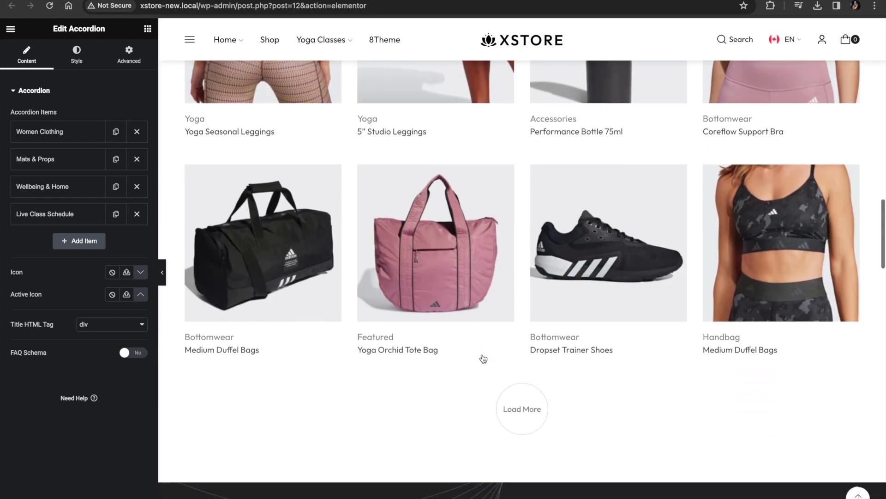
{"action": "scroll", "coordinate": [483, 358], "scroll_direction": "up", "scroll_amount": 5}
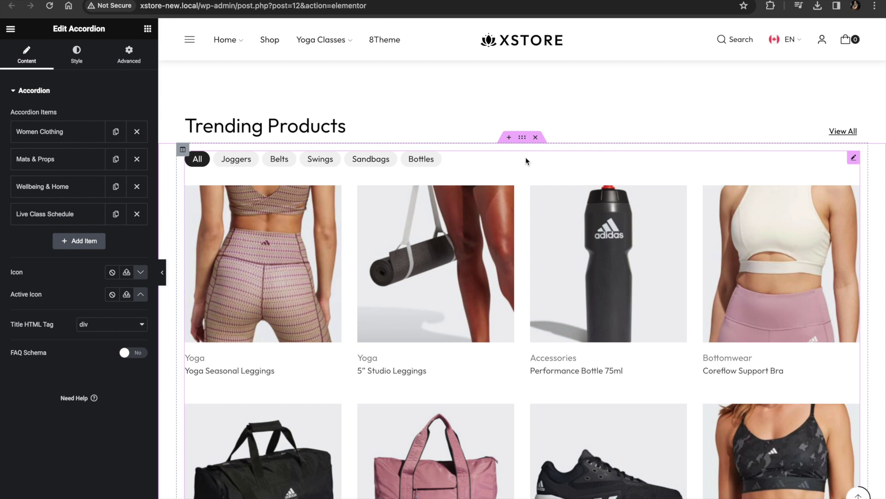
{"action": "left_click", "coordinate": [526, 161]}
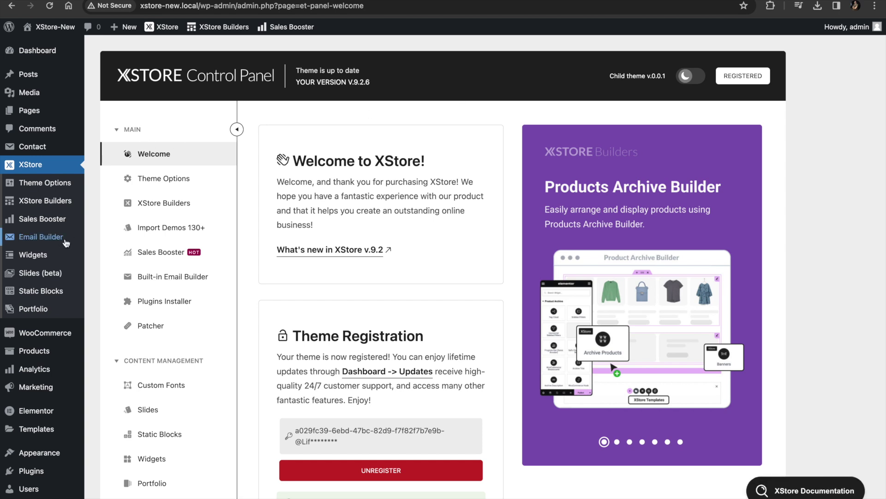
Step: Open the Header Builder from XStore Builders and apply prebuilt desktop header template 6 to the store
{"action": "left_click", "coordinate": [54, 208]}
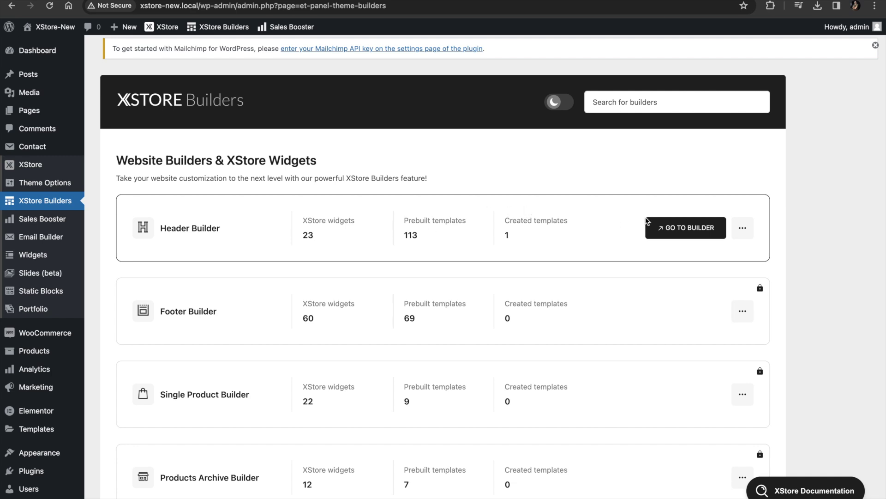
{"action": "left_click", "coordinate": [674, 232]}
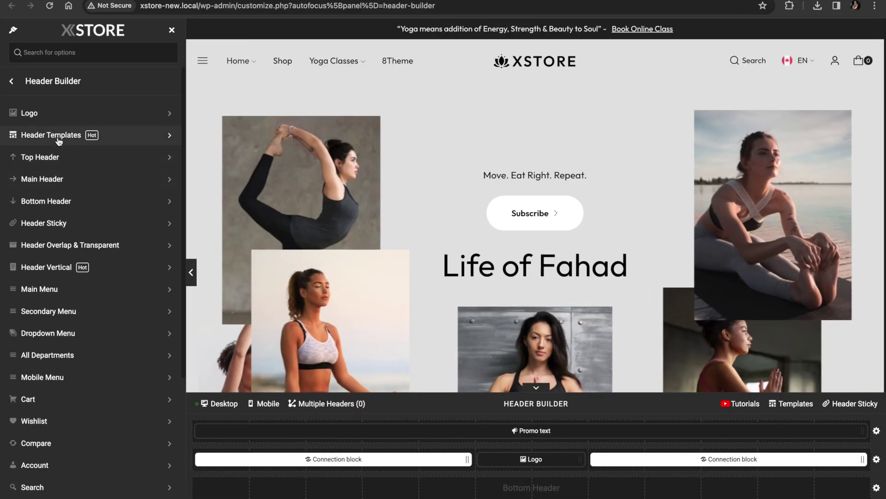
{"action": "left_click", "coordinate": [69, 134]}
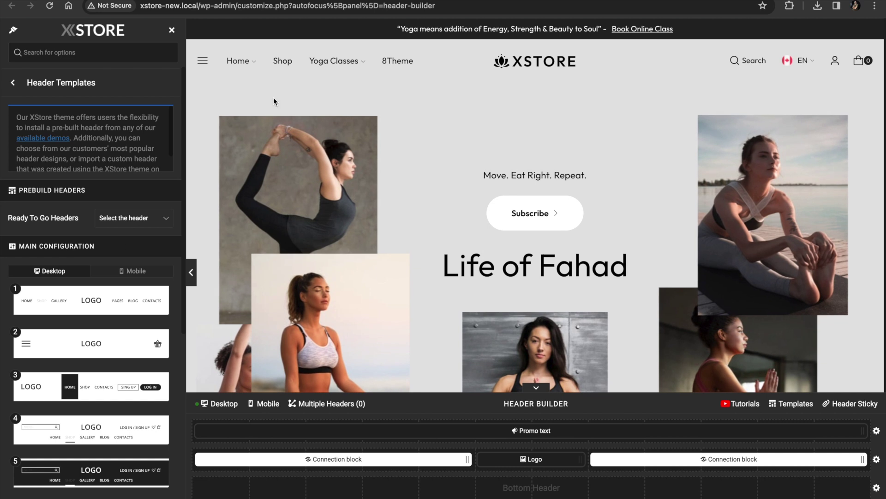
{"action": "scroll", "coordinate": [120, 366], "scroll_direction": "down", "scroll_amount": 1}
{"action": "scroll", "coordinate": [119, 367], "scroll_direction": "down", "scroll_amount": 1}
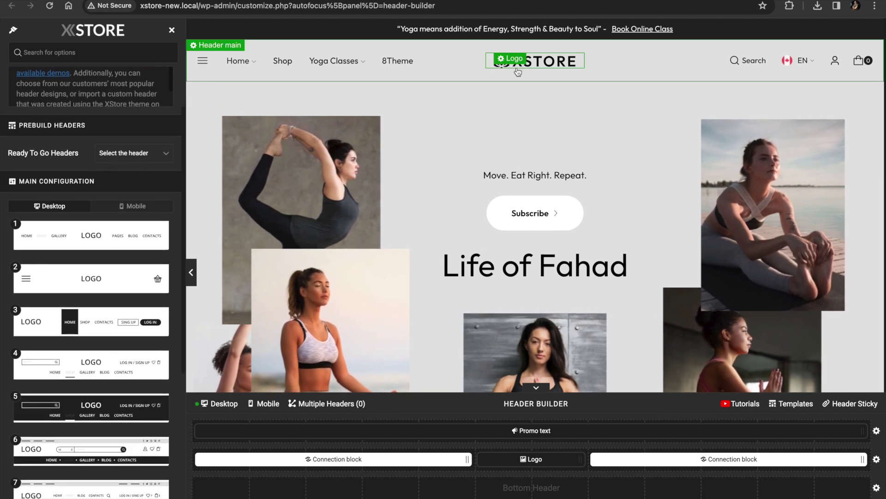
{"action": "left_click", "coordinate": [103, 368]}
{"action": "scroll", "coordinate": [115, 300], "scroll_direction": "down", "scroll_amount": 5}
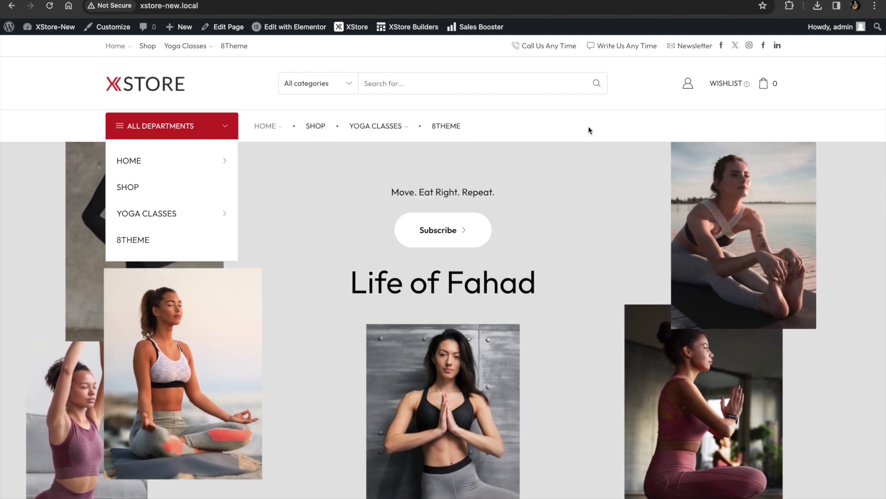
Step: Leave the Header Builder and try the new header's product search field on the live home page
{"action": "left_click", "coordinate": [455, 84]}
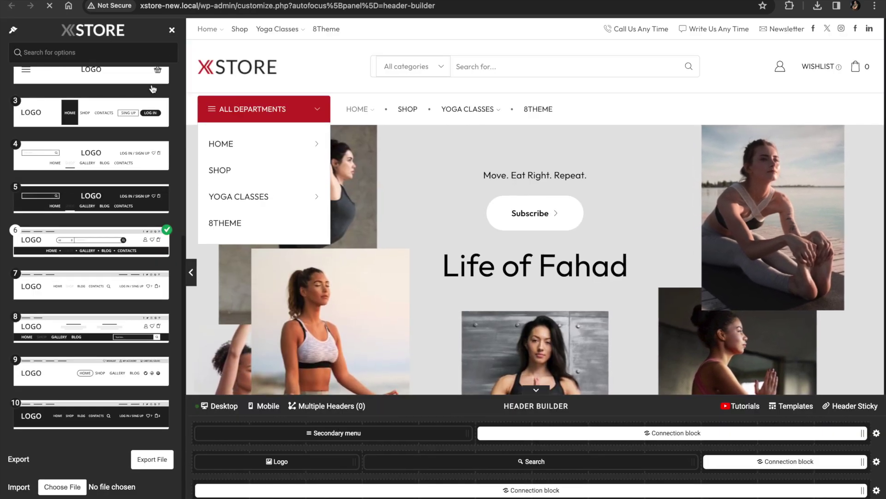
{"action": "left_click", "coordinate": [173, 31]}
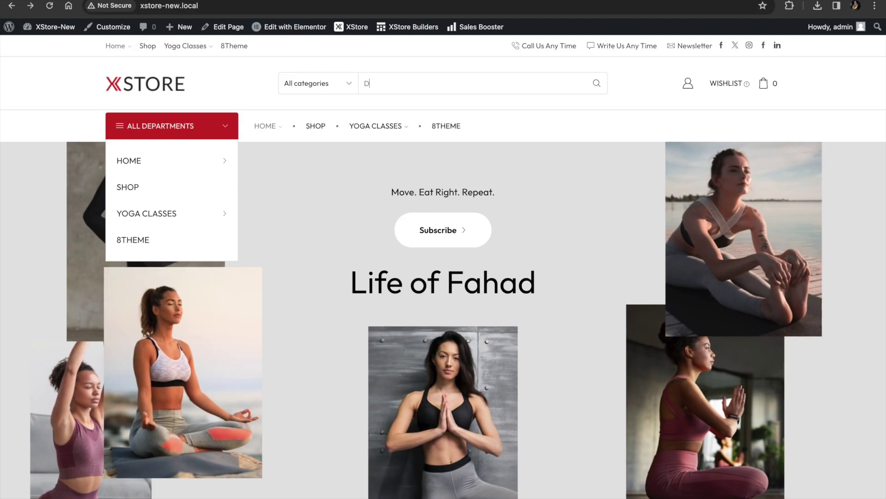
{"action": "type", "text": "op"}
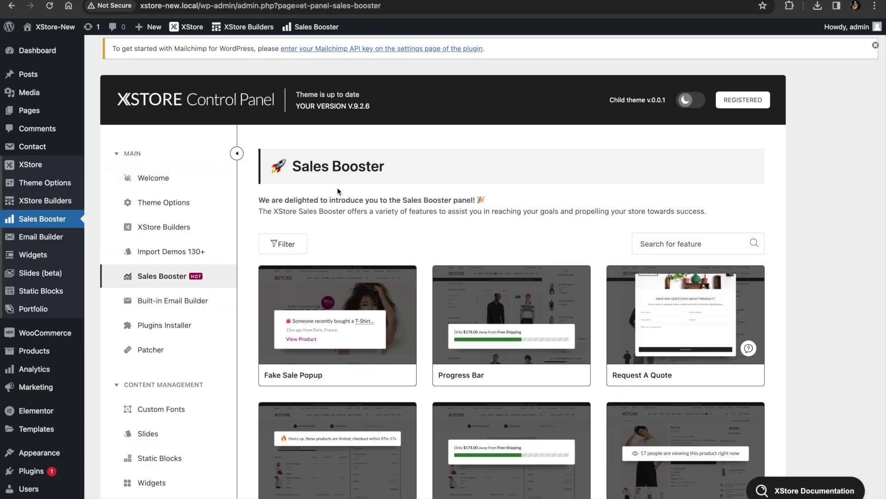
Step: Activate the Cart / Checkout Countdown feature in Sales Booster and switch on its countdown loop
{"action": "triple_click", "coordinate": [429, 200]}
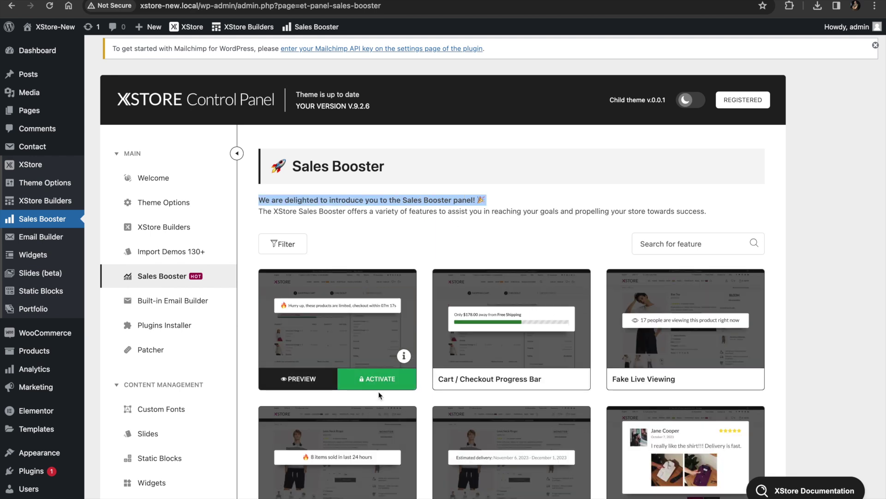
{"action": "left_click", "coordinate": [373, 384]}
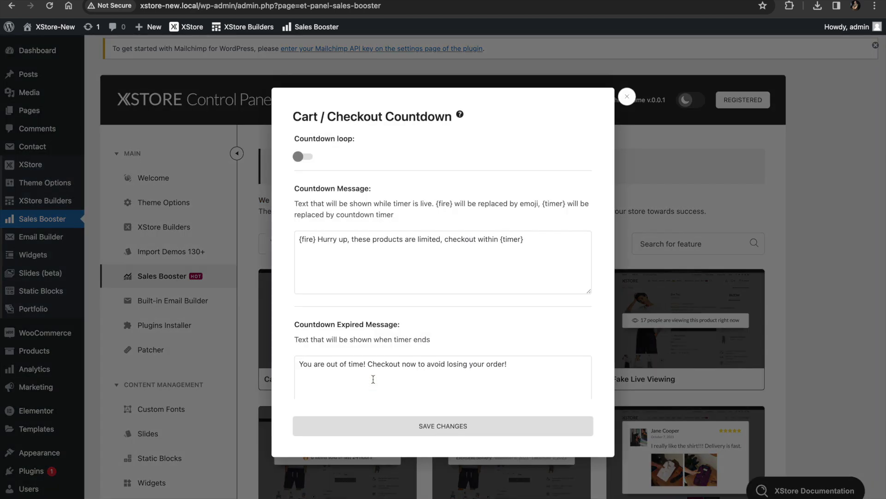
{"action": "left_click", "coordinate": [307, 157]}
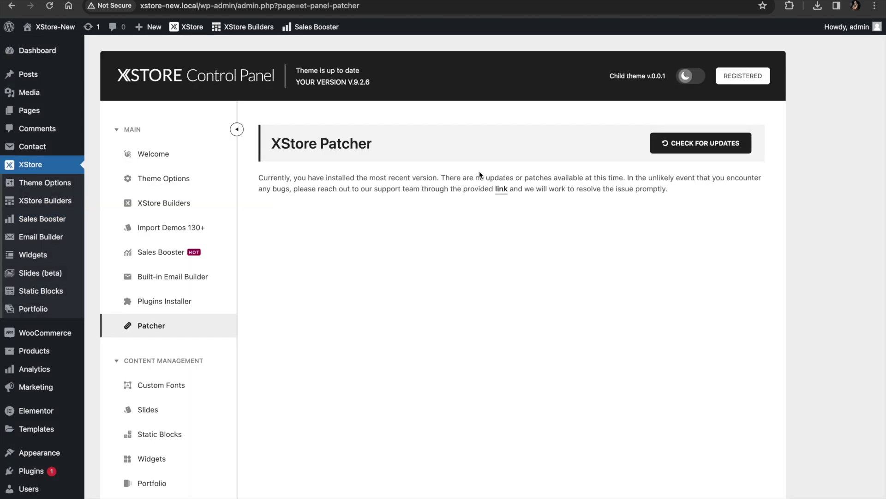
Step: Look through the ChatGPT (OpenAI), Social Authentication and API Integrations pages of the XStore control panel
{"action": "scroll", "coordinate": [479, 171], "scroll_direction": "down", "scroll_amount": 10}
{"action": "scroll", "coordinate": [479, 174], "scroll_direction": "up", "scroll_amount": 3}
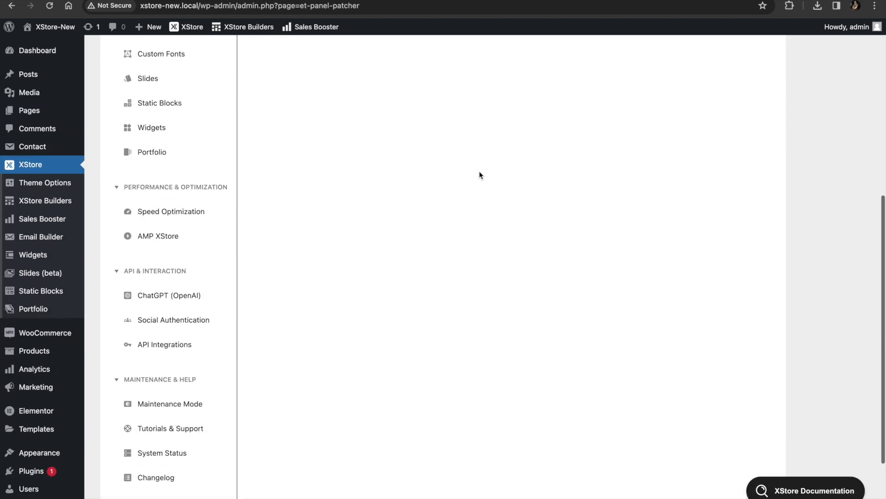
{"action": "left_click", "coordinate": [169, 290]}
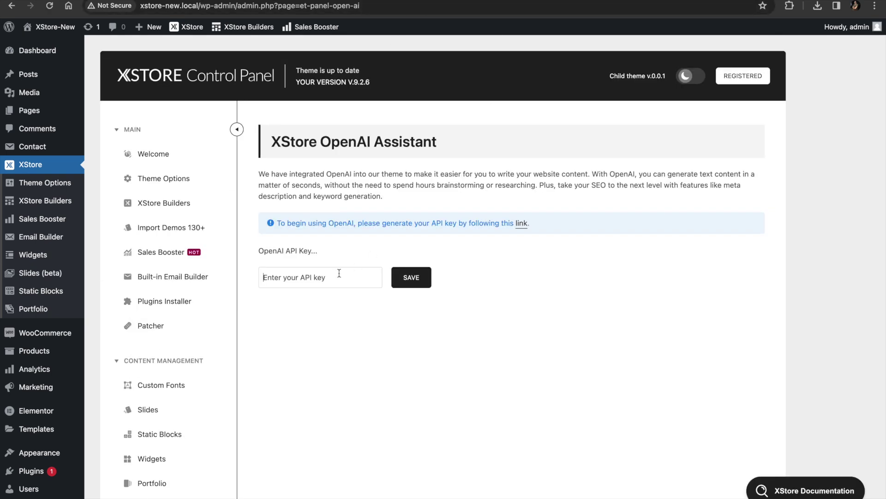
{"action": "triple_click", "coordinate": [360, 174]}
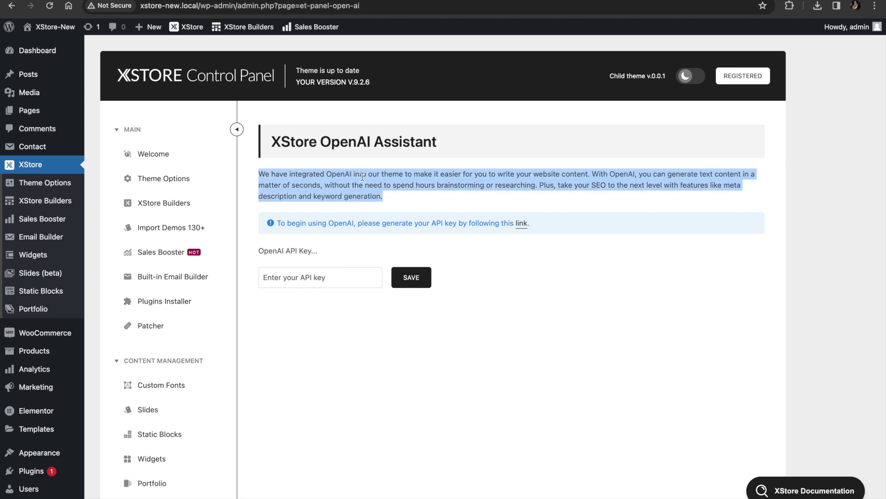
{"action": "double_click", "coordinate": [362, 175]}
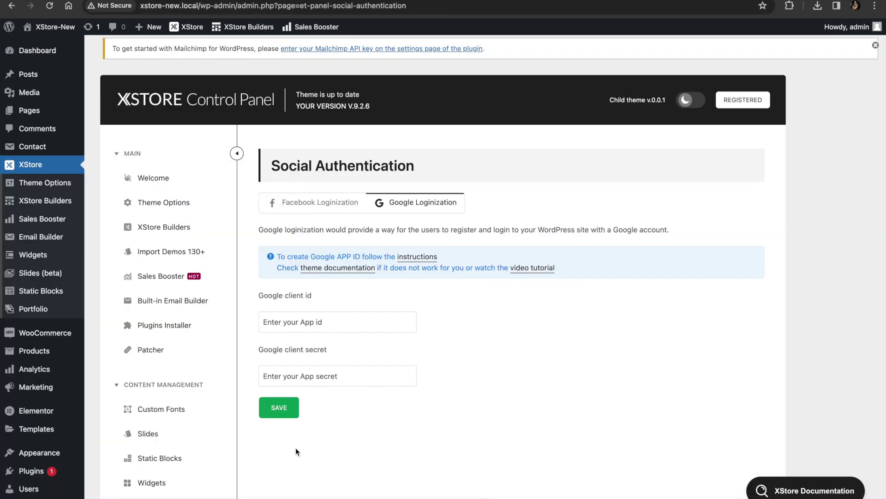
{"action": "scroll", "coordinate": [296, 448], "scroll_direction": "down", "scroll_amount": 10}
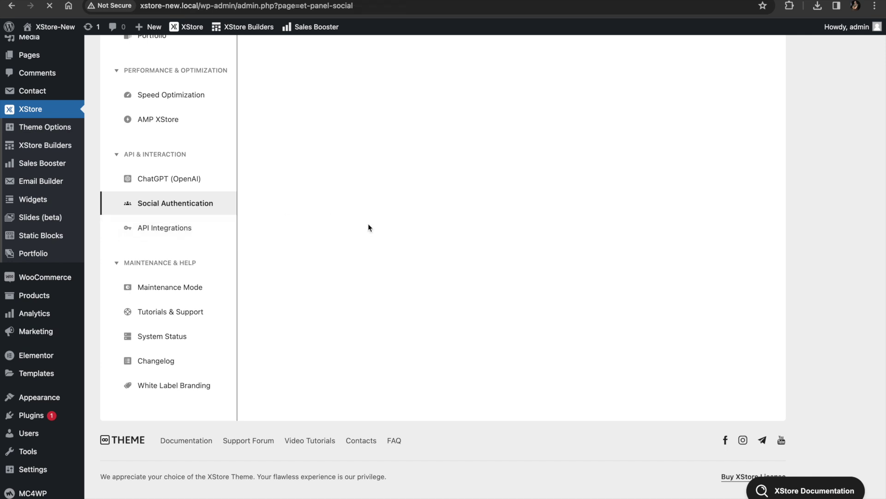
{"action": "scroll", "coordinate": [416, 323], "scroll_direction": "down", "scroll_amount": 1}
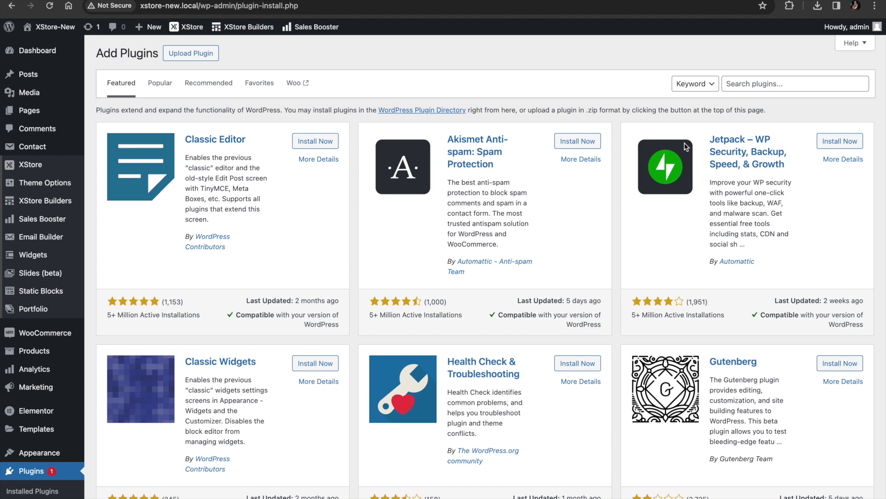
Step: Search the plugin directory for "all in one wp-migration" and install the All-in-One WP Migration plugin
{"action": "left_click", "coordinate": [761, 88]}
{"action": "left_click", "coordinate": [786, 164]}
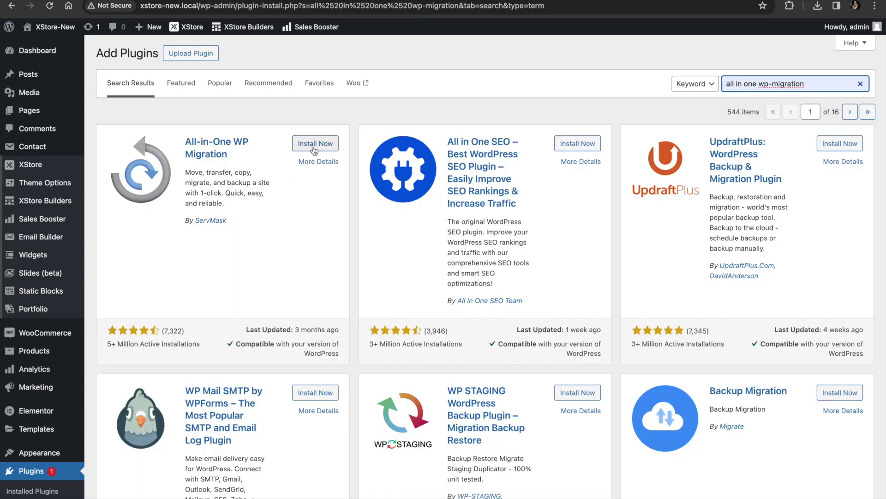
{"action": "left_click", "coordinate": [313, 149]}
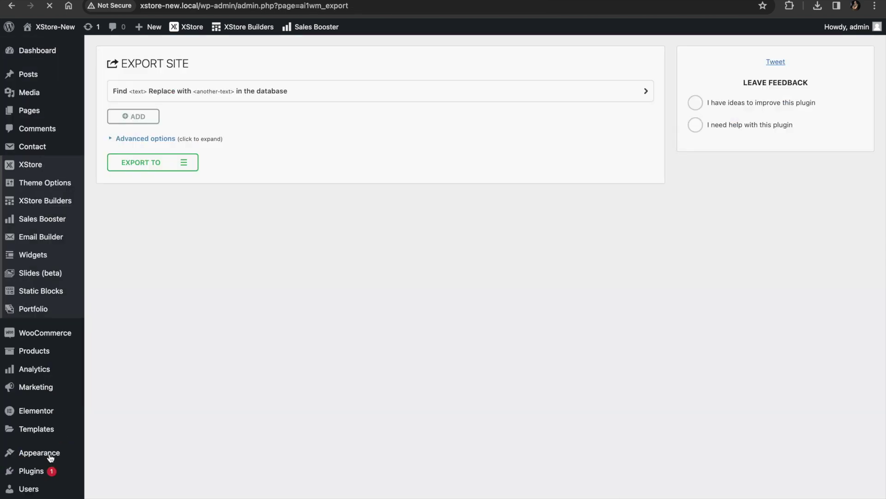
Step: Export the whole site to a file with All-in-One WP Migration and close the export dialog
{"action": "left_click", "coordinate": [175, 163]}
{"action": "left_click", "coordinate": [175, 177]}
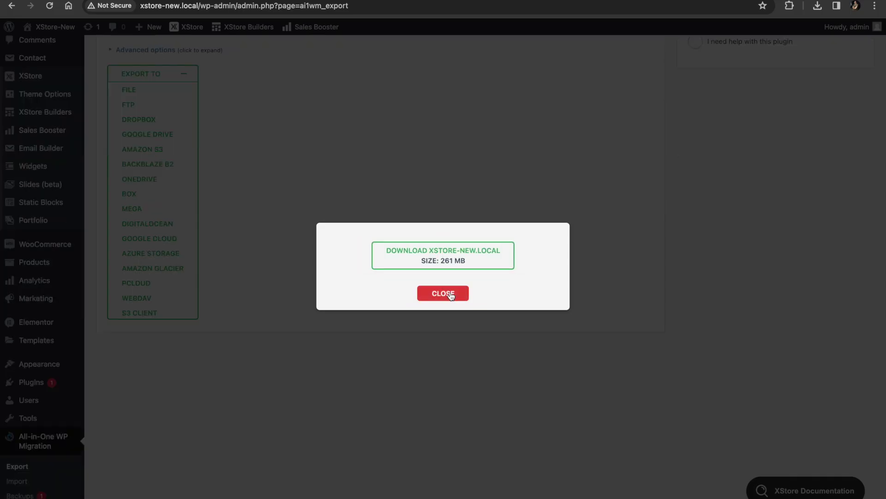
{"action": "left_click", "coordinate": [444, 294]}
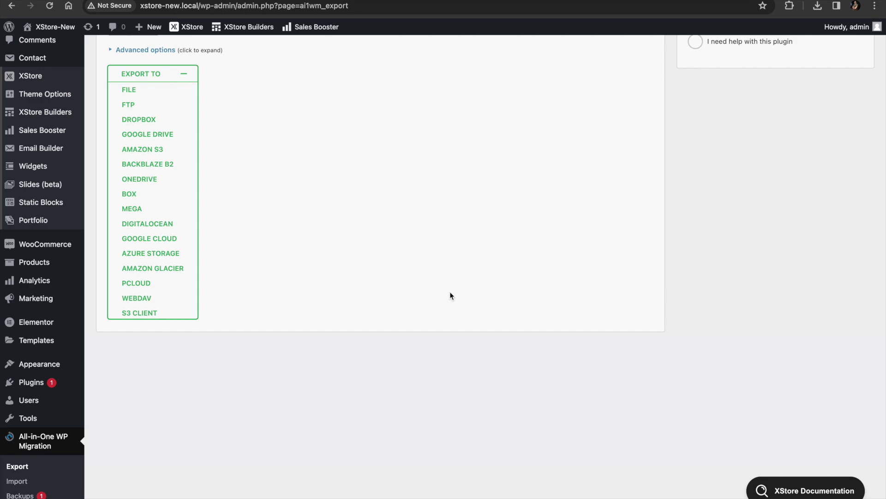
{"action": "scroll", "coordinate": [167, 328], "scroll_direction": "down", "scroll_amount": 2}
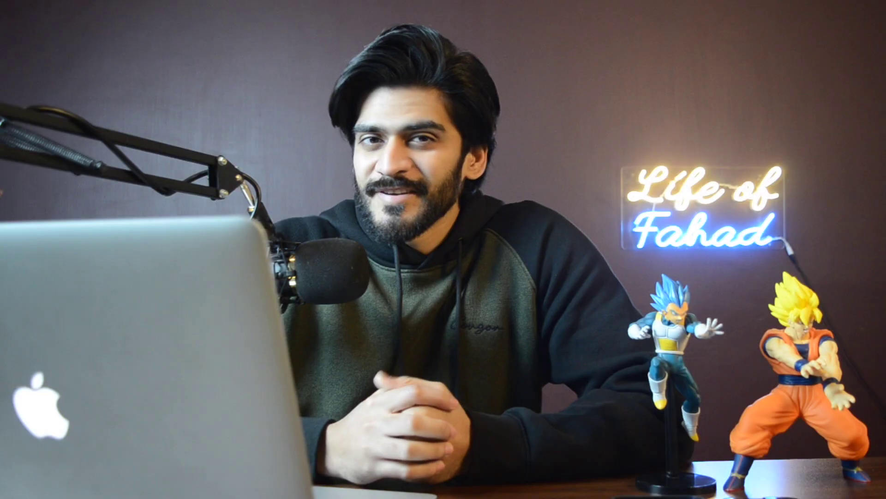